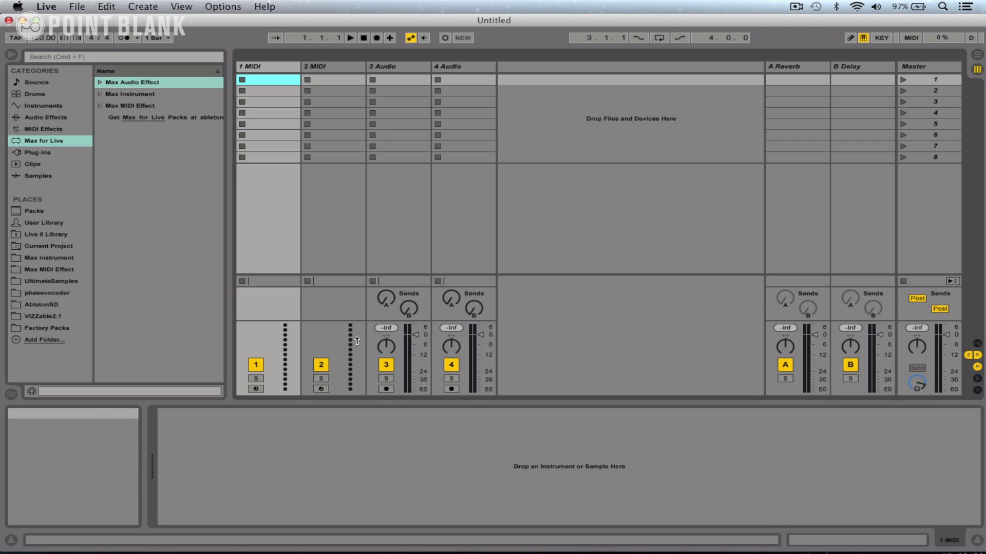
- Drag the blank Max Instrument onto MIDI track 1 and open its midiin/plugout~ patch for editing
click(142, 94)
click(100, 94)
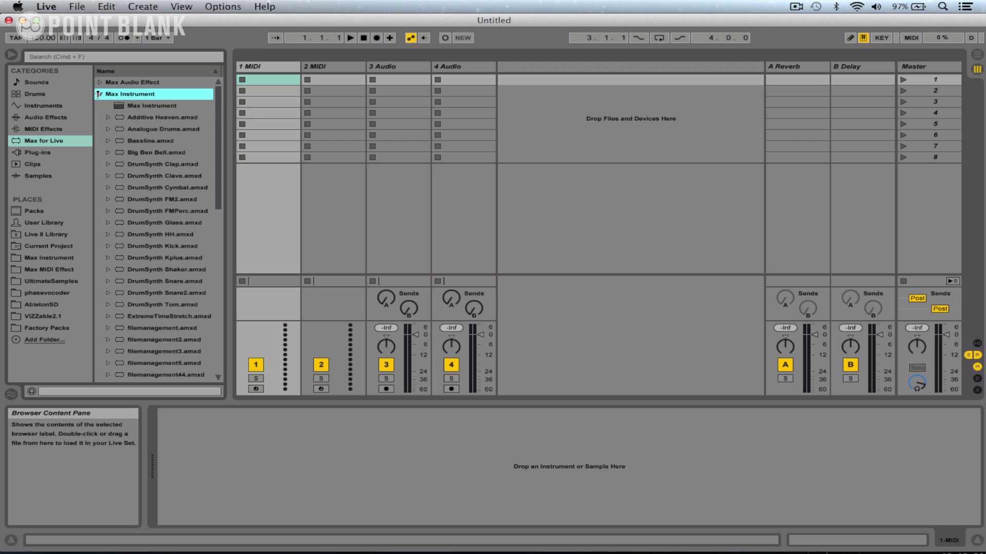
click(119, 106)
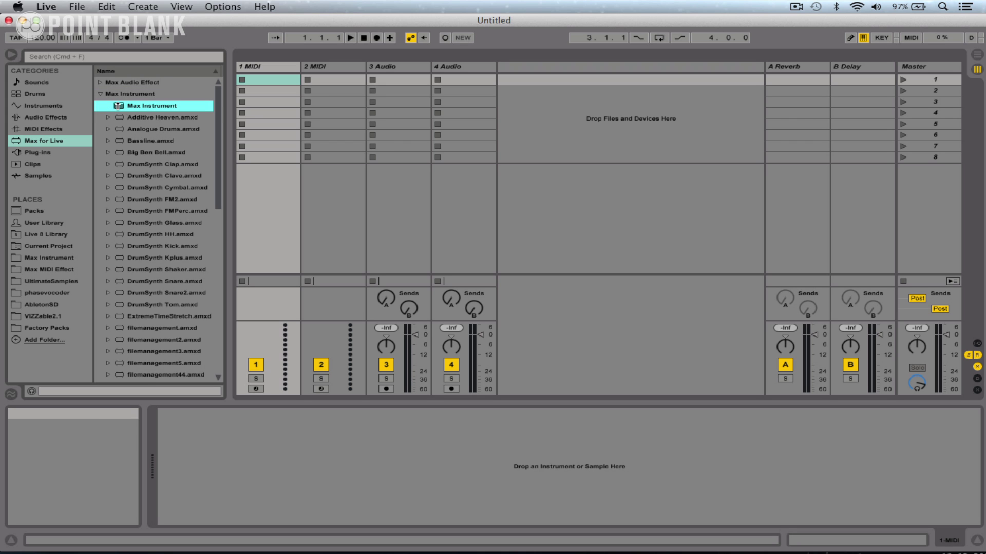
drag(119, 106, 261, 88)
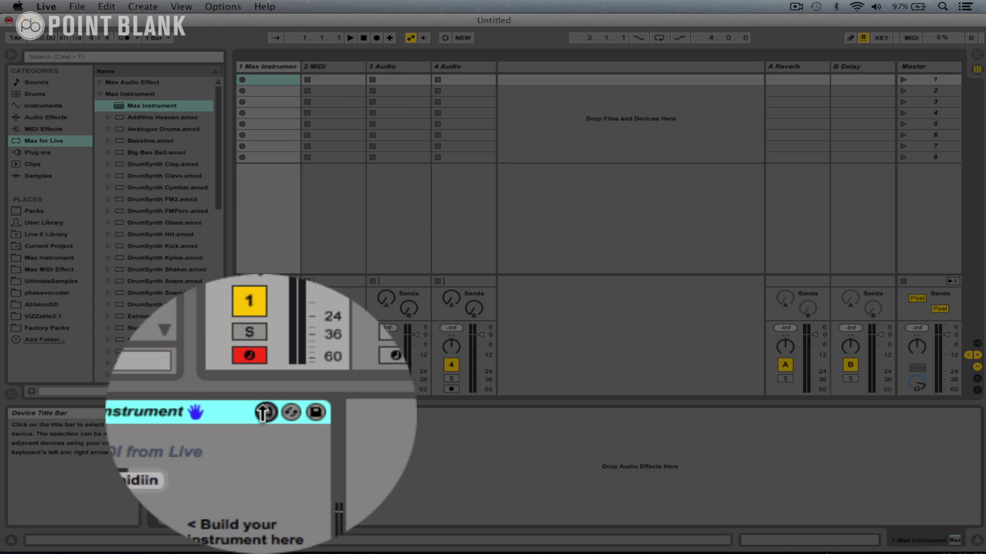
click(263, 412)
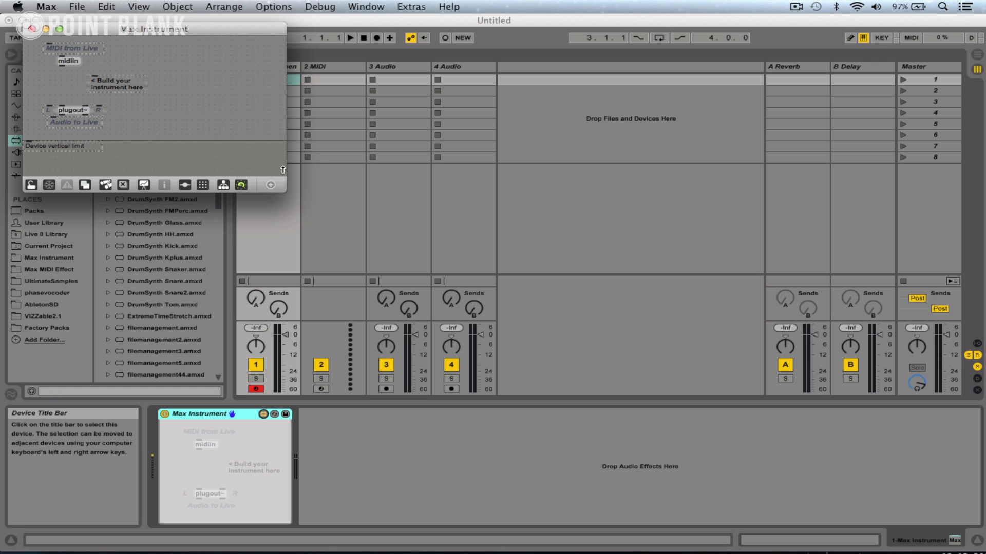
- Enlarge the patcher window and move midiin and plugout~ aside to make room
drag(284, 190, 661, 286)
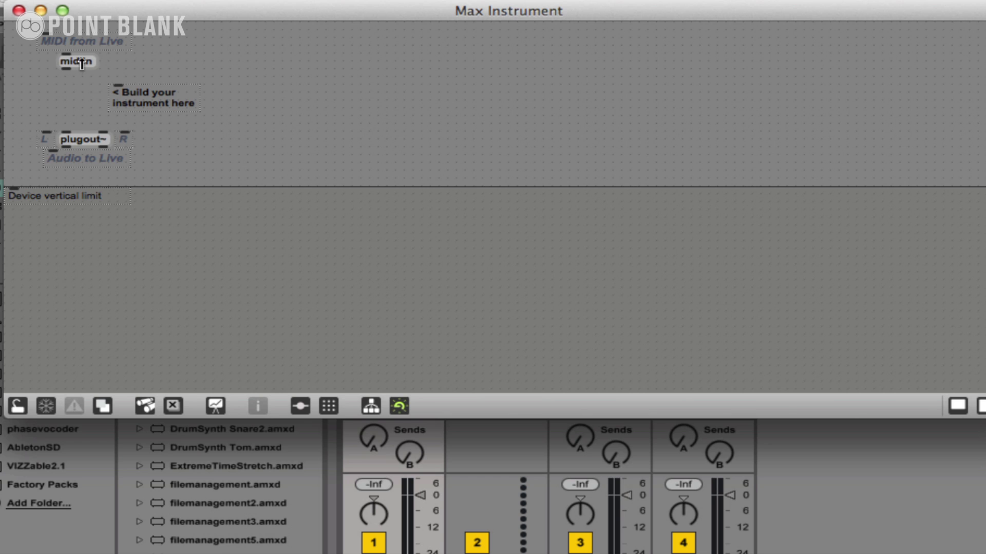
drag(81, 62, 81, 59)
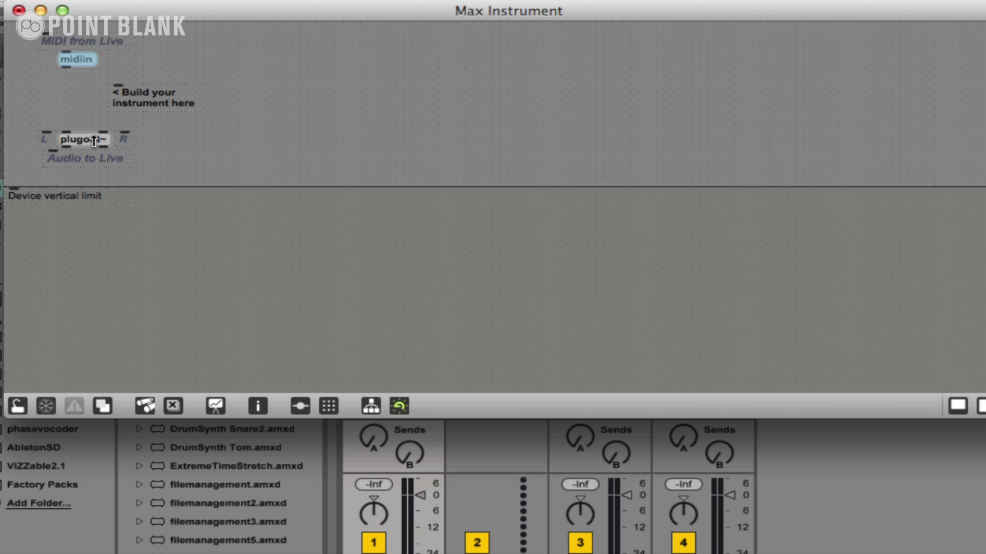
drag(86, 139, 372, 173)
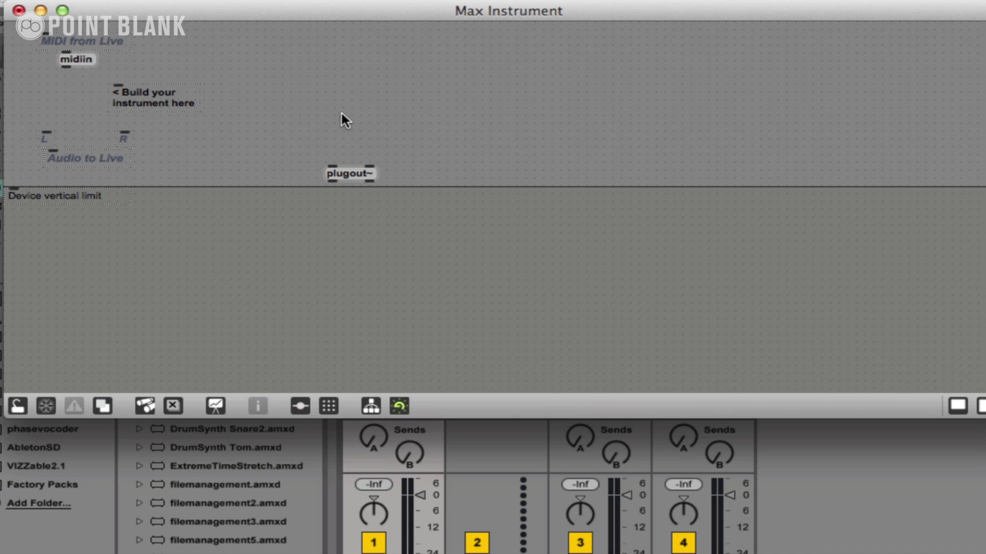
- Create a saw~ object at the upper left and move plugout~ below the device limit line
text(n)
text(saw~)
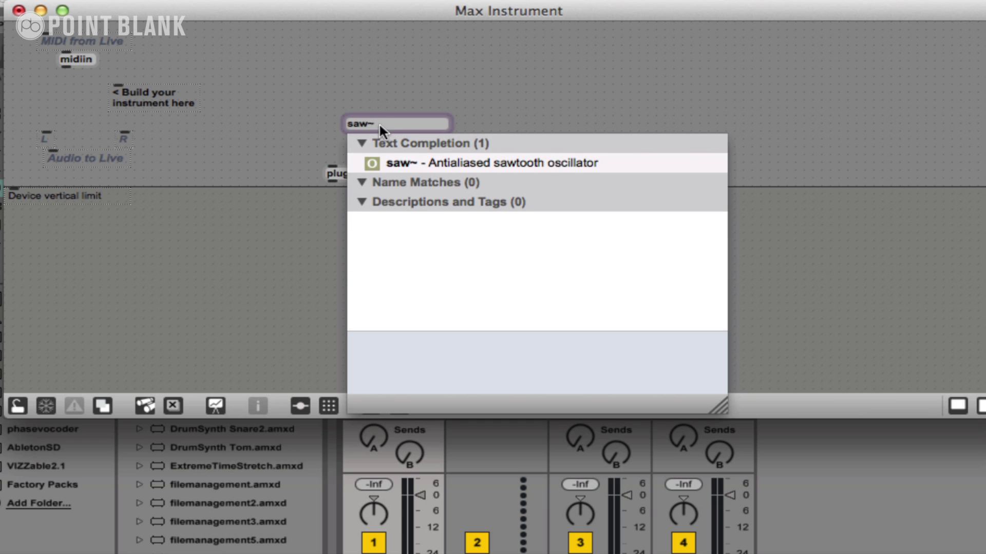
click(402, 86)
drag(364, 120, 363, 116)
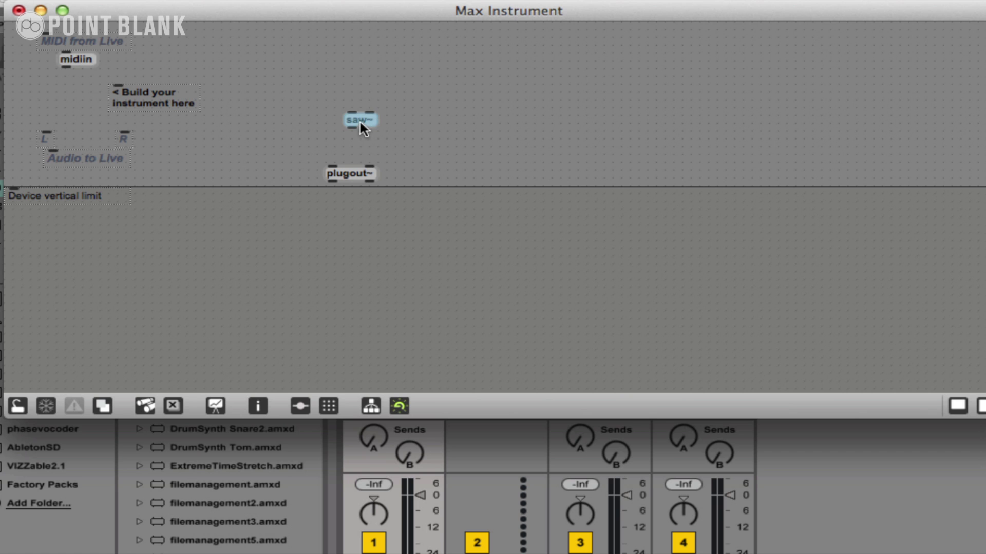
drag(360, 123, 343, 59)
drag(335, 174, 334, 234)
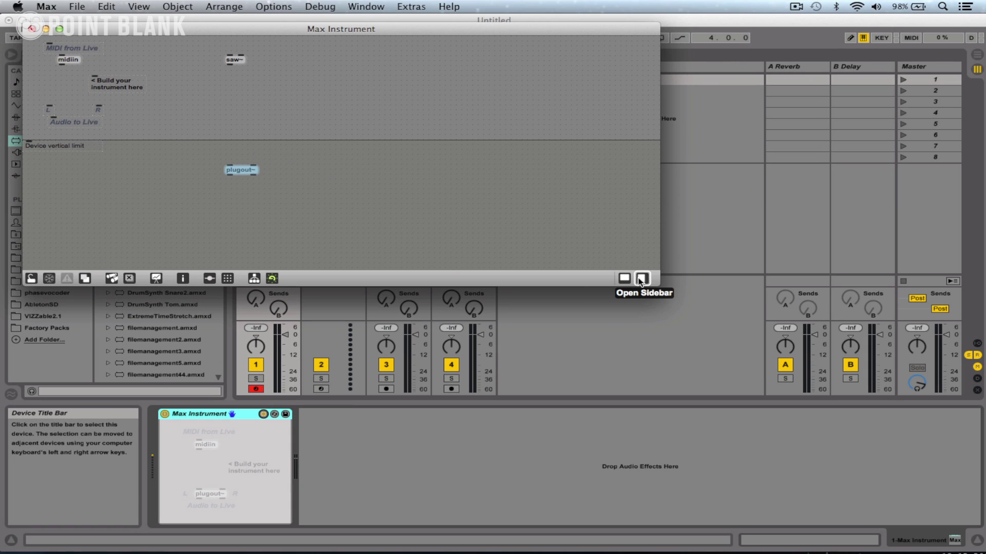
- Drag a live.gain~ object from the Object Explorer's Live section into the patch
click(641, 278)
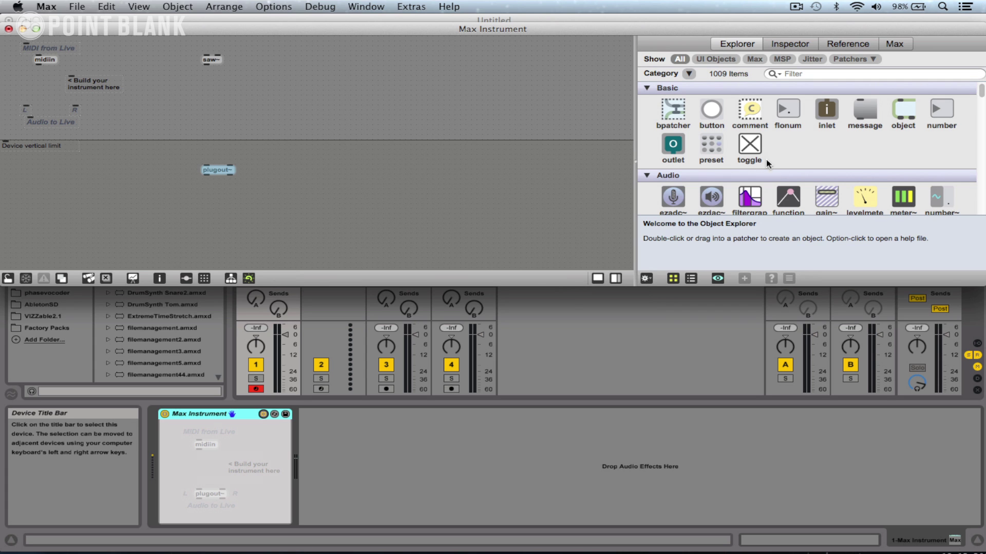
scroll(767, 164, down, 4)
scroll(772, 172, down, 10)
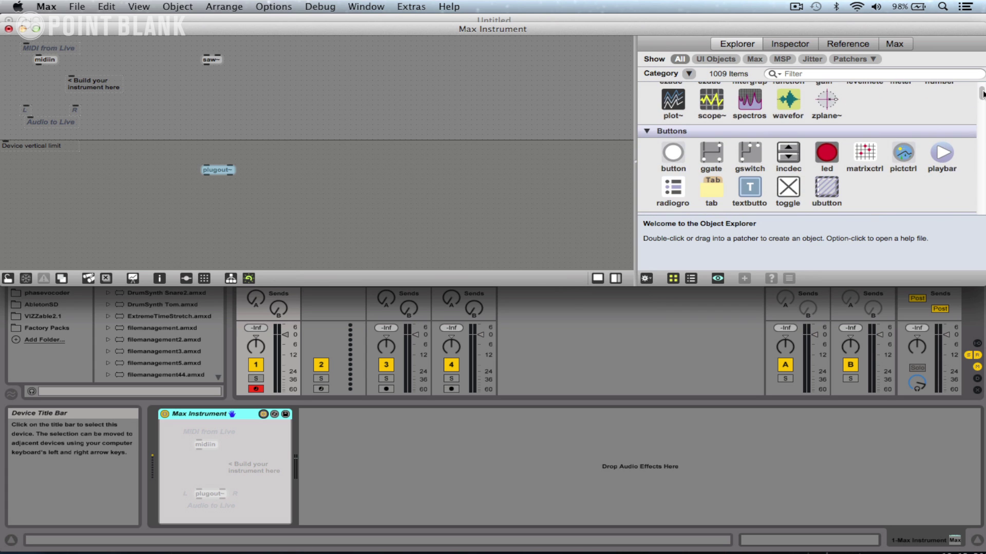
scroll(811, 149, down, 15)
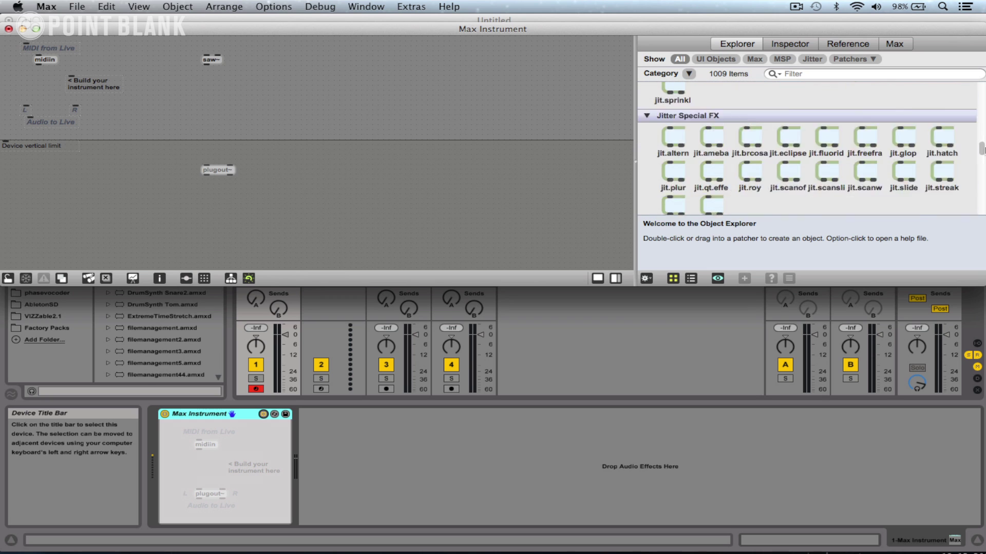
scroll(806, 154, down, 3)
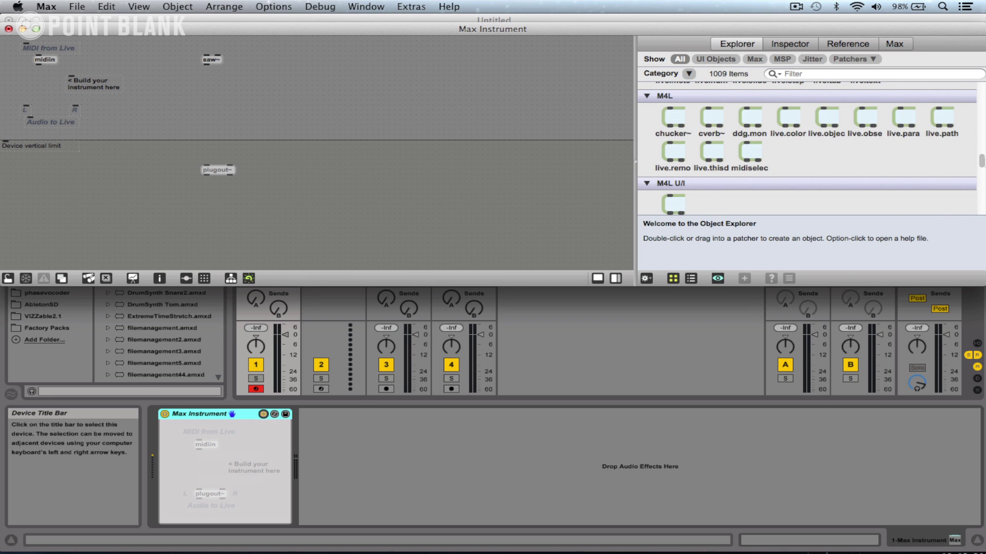
scroll(804, 165, up, 3)
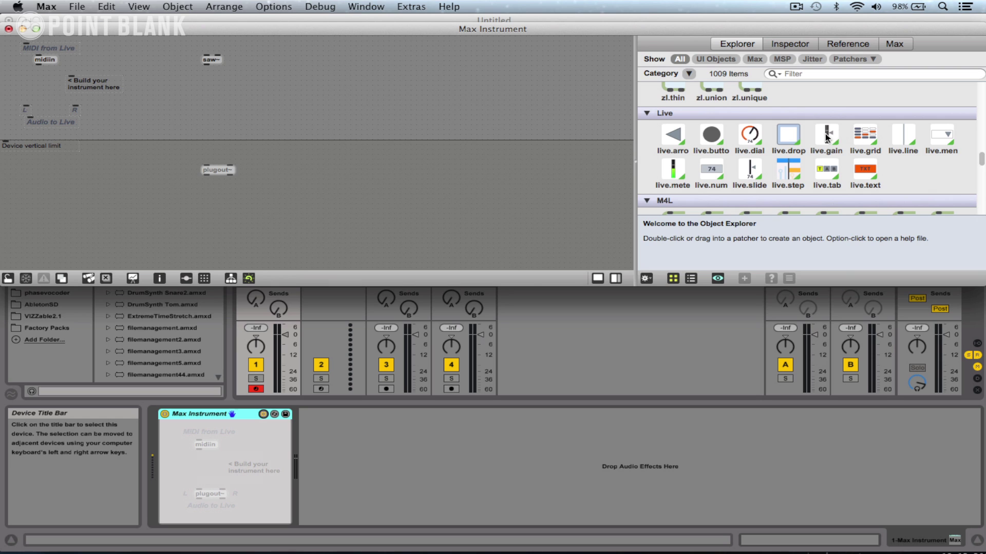
drag(824, 137, 205, 96)
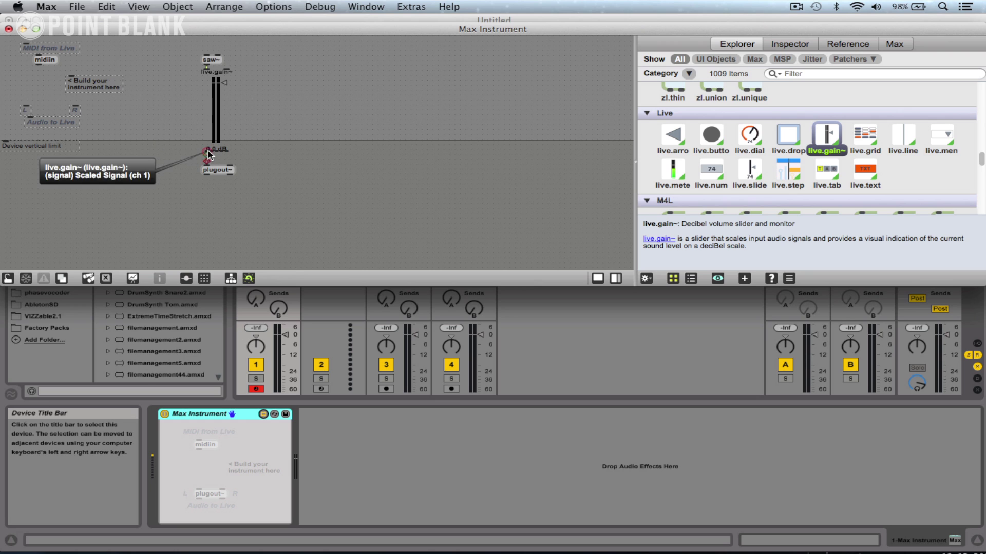
- Wire live.gain~ into both plugout~ inlets and arrange saw~, live.gain~ and plugout~ in a column
drag(208, 152, 229, 167)
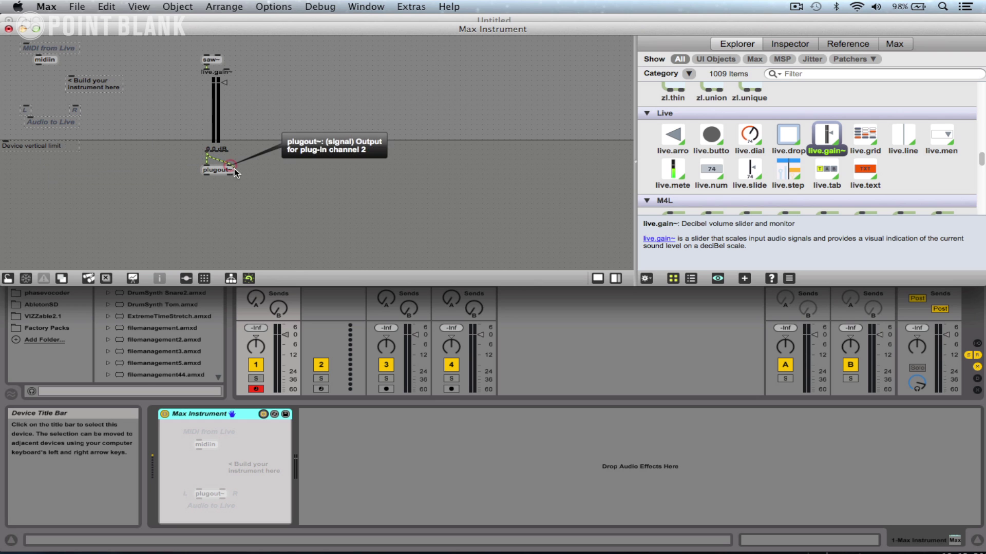
click(215, 60)
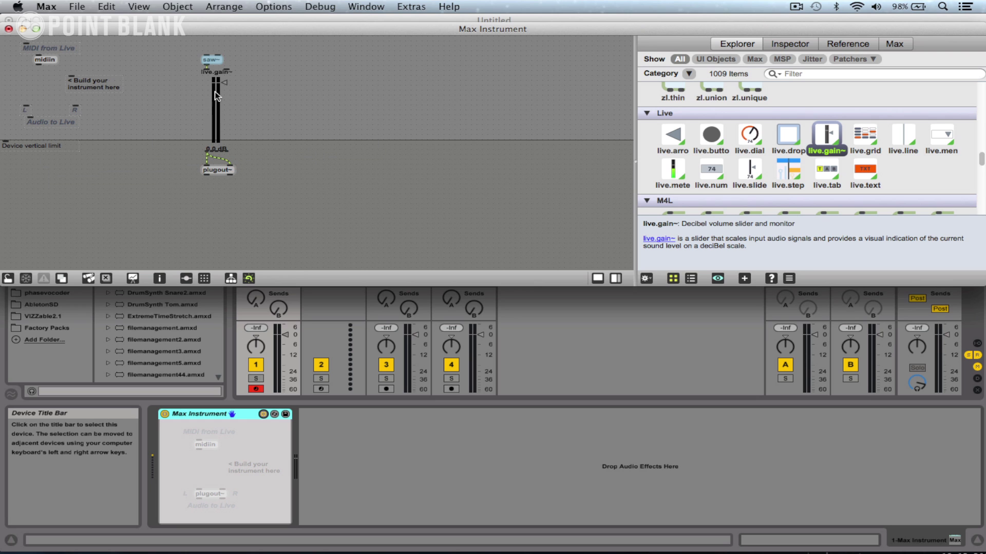
drag(215, 91, 273, 76)
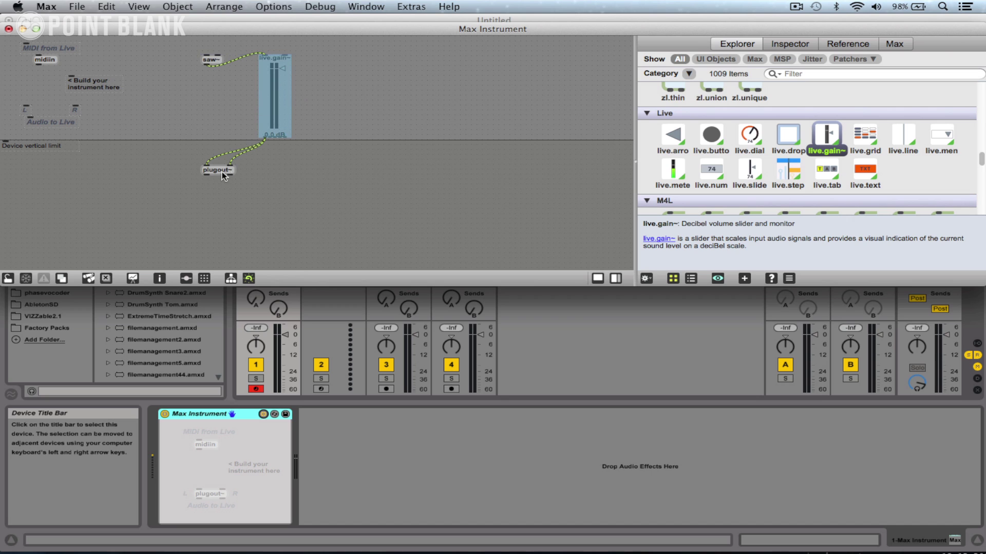
drag(218, 170, 264, 165)
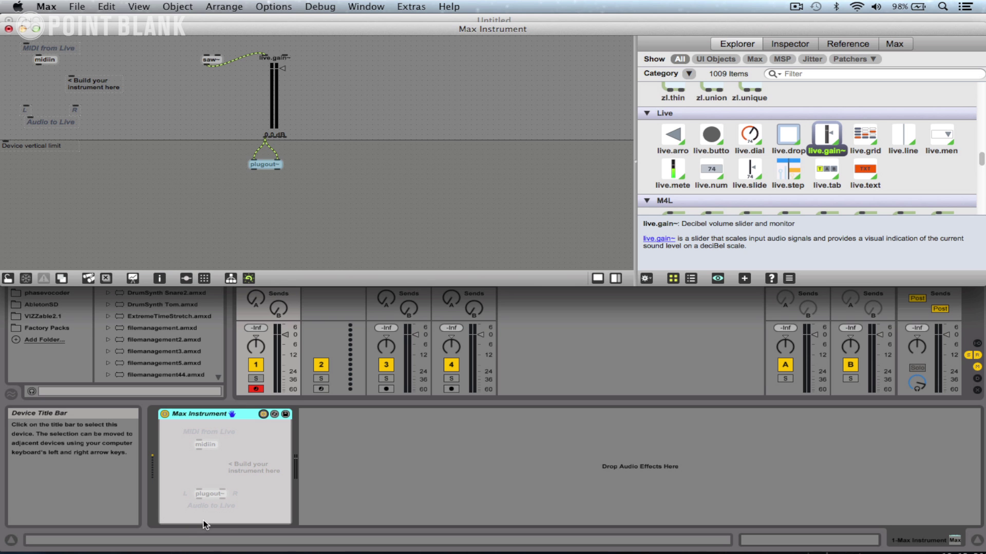
drag(213, 59, 186, 81)
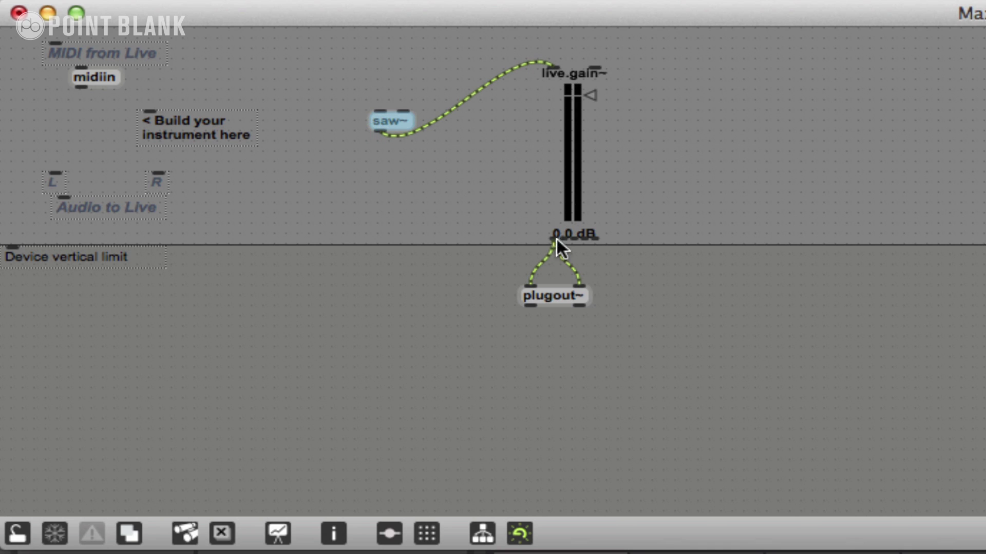
- Reposition plugout~ and saw~, and turn live.gain~ down from 0 dB to about -49 dB
drag(546, 293, 550, 307)
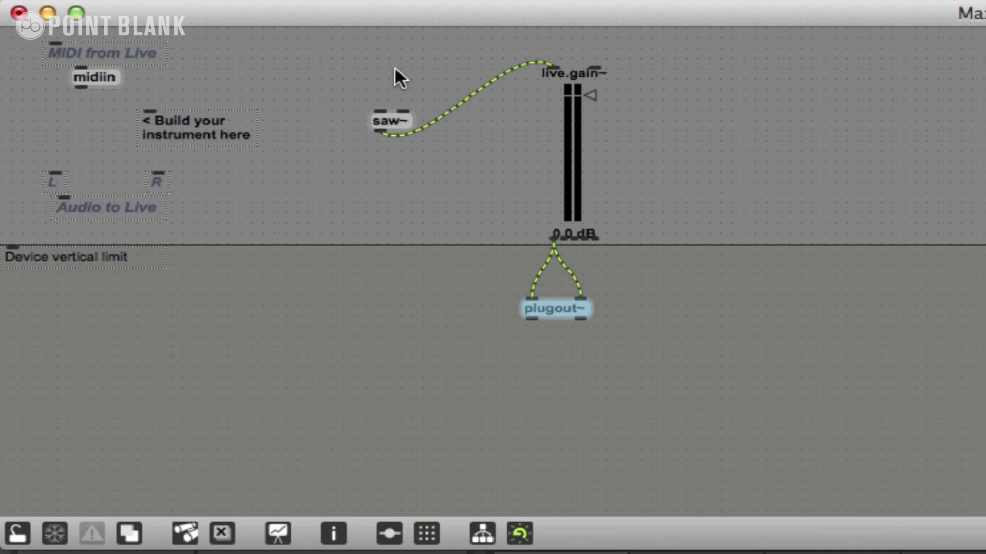
drag(386, 123, 376, 137)
click(303, 166)
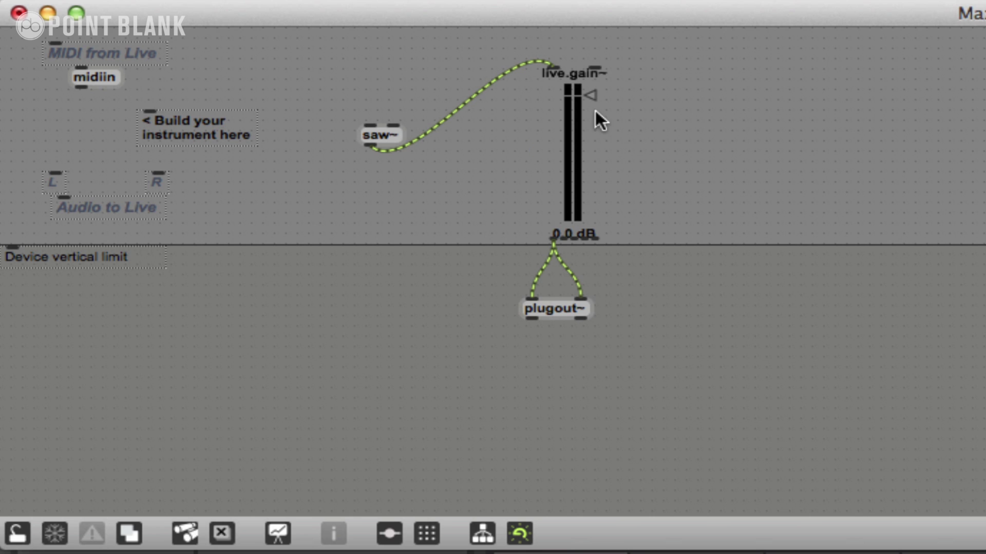
drag(590, 91, 591, 183)
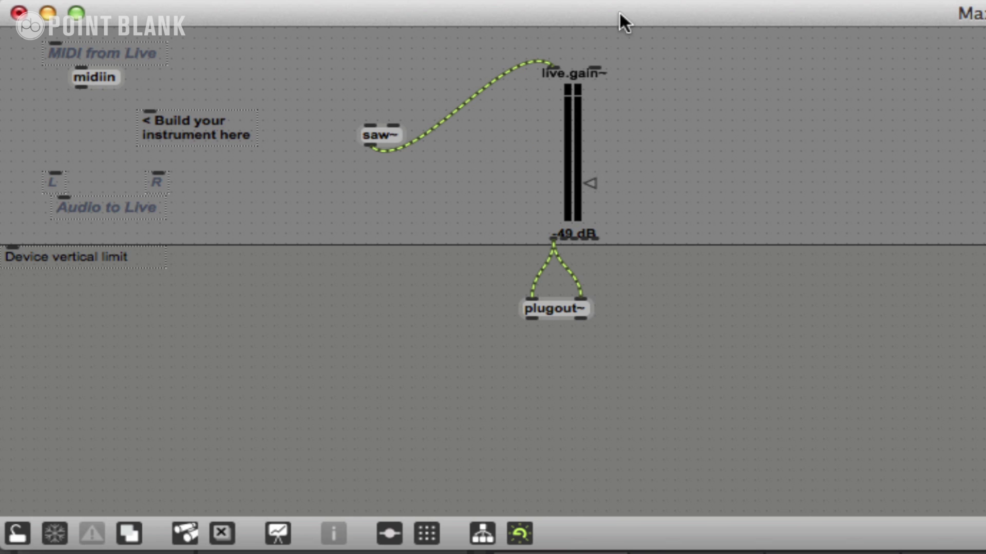
- Give saw~ the argument 100 so the object reads saw~ 100
double_click(382, 135)
click(398, 135)
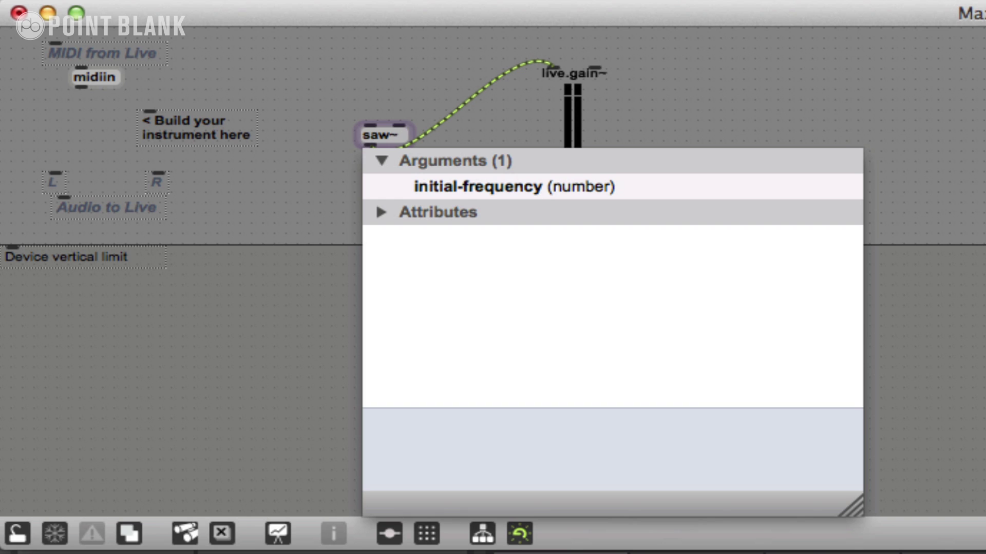
text(100)
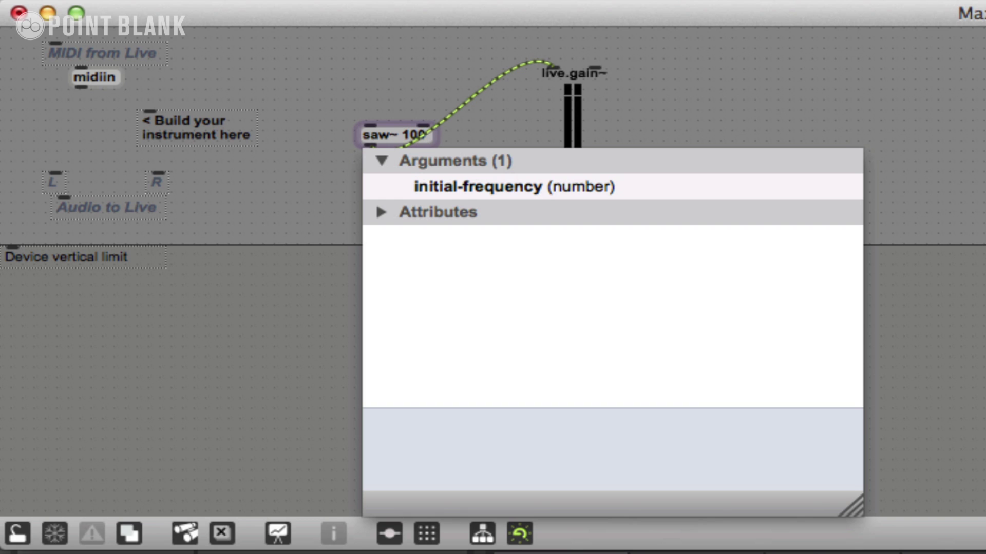
click(325, 82)
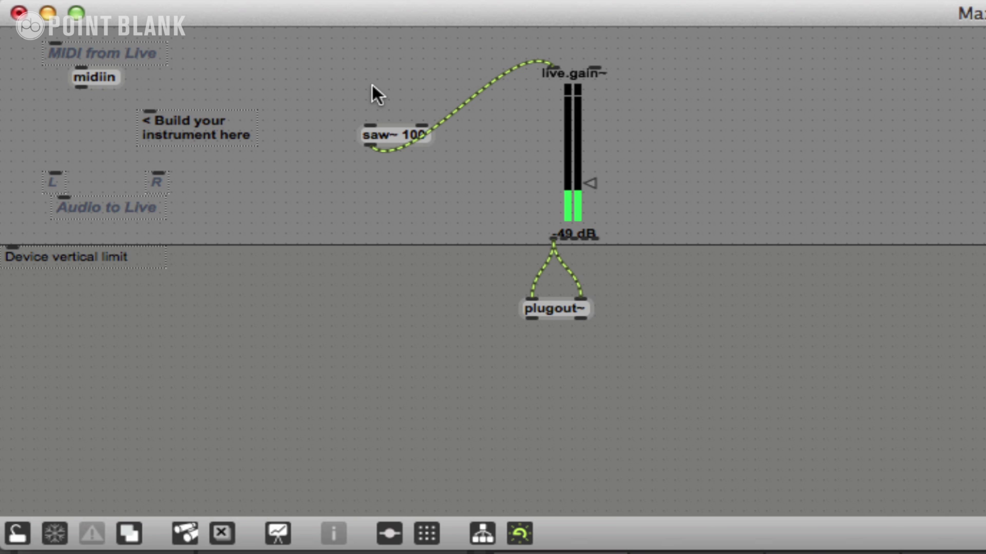
- Create a float number box above saw~ 100 and cord it into saw~'s frequency inlet
key(f)
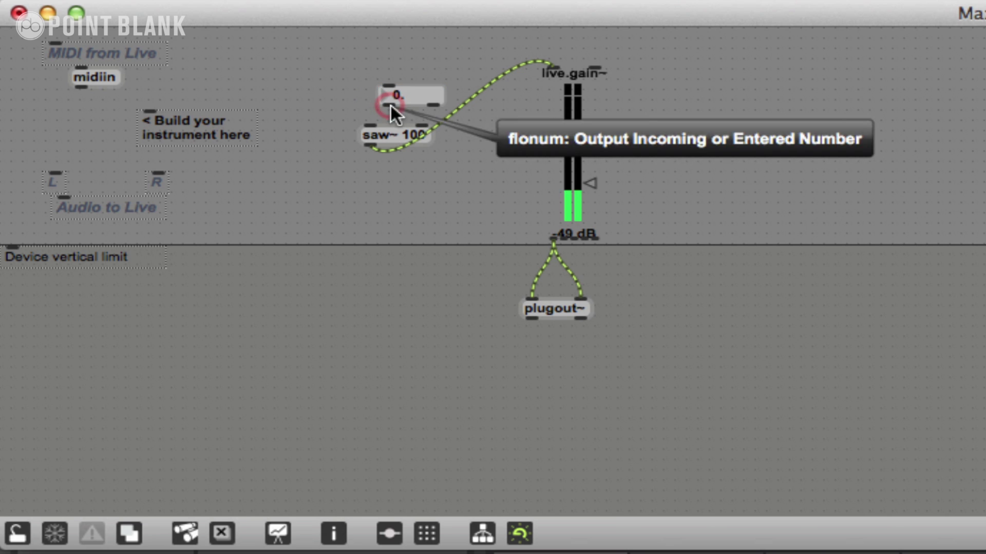
drag(390, 106, 377, 127)
drag(424, 94, 411, 80)
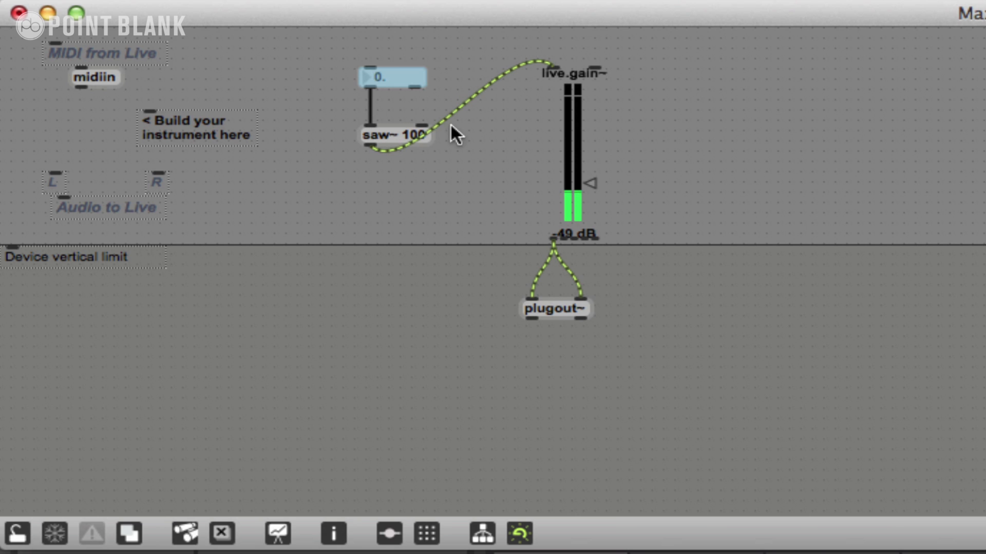
click(371, 103)
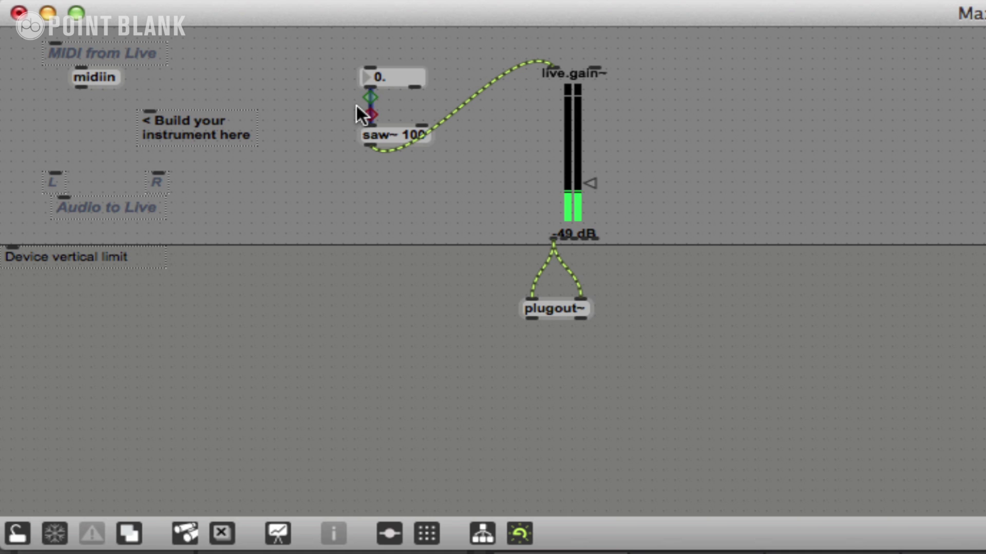
mouse_move(369, 146)
mouse_move(478, 90)
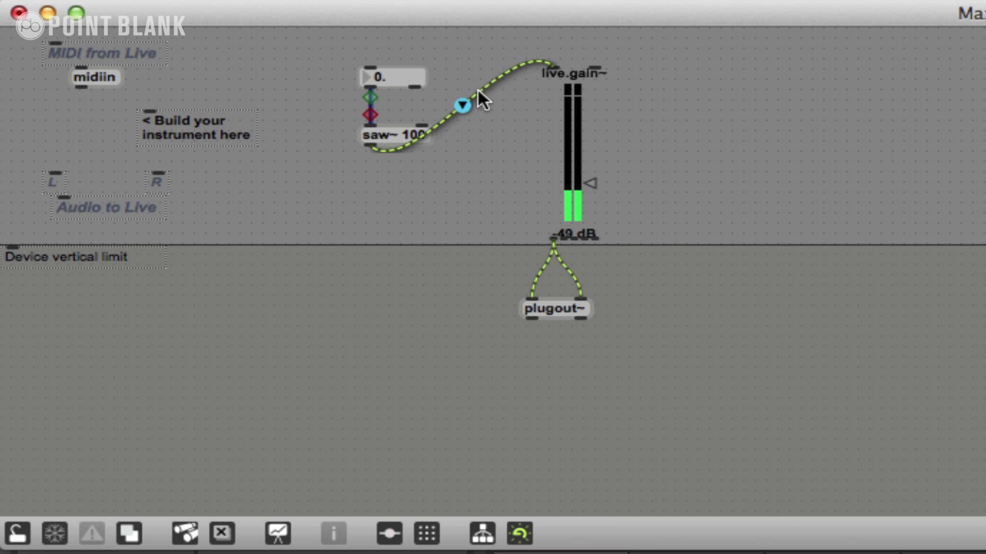
- In locked mode sweep the oscillator frequency and enter 1000, then unlock and nudge the box down
click(402, 98)
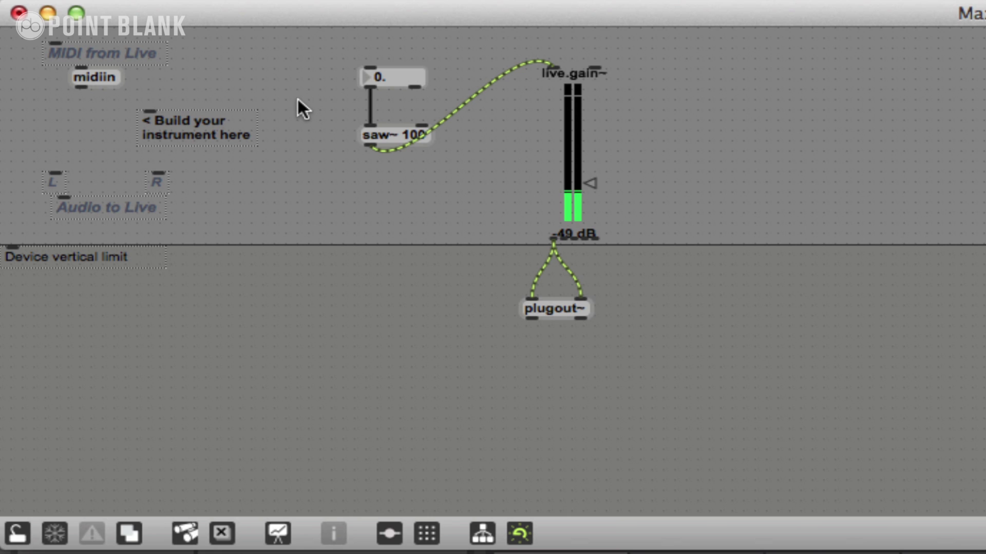
key(super+e)
drag(380, 78, 400, 265)
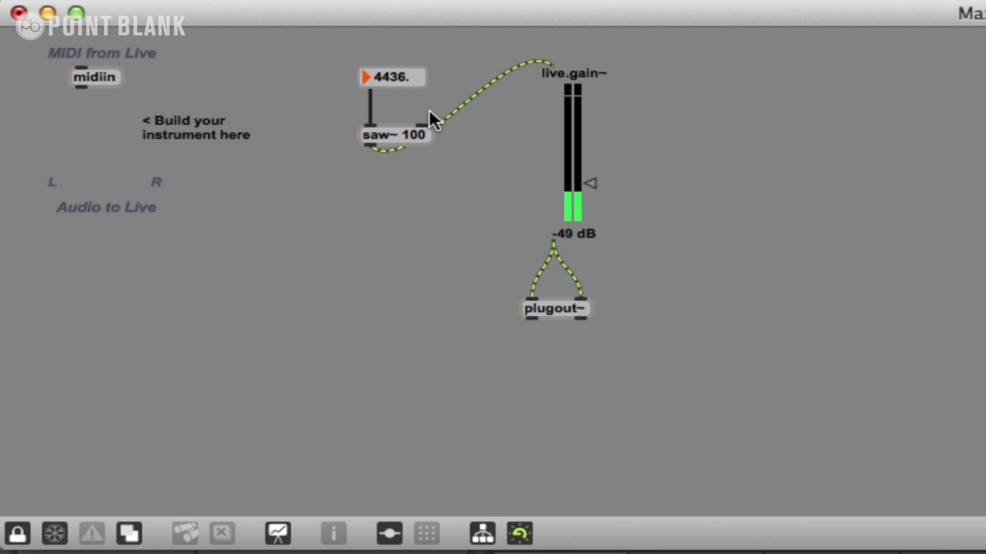
text(1000)
key(Return)
key(super+e)
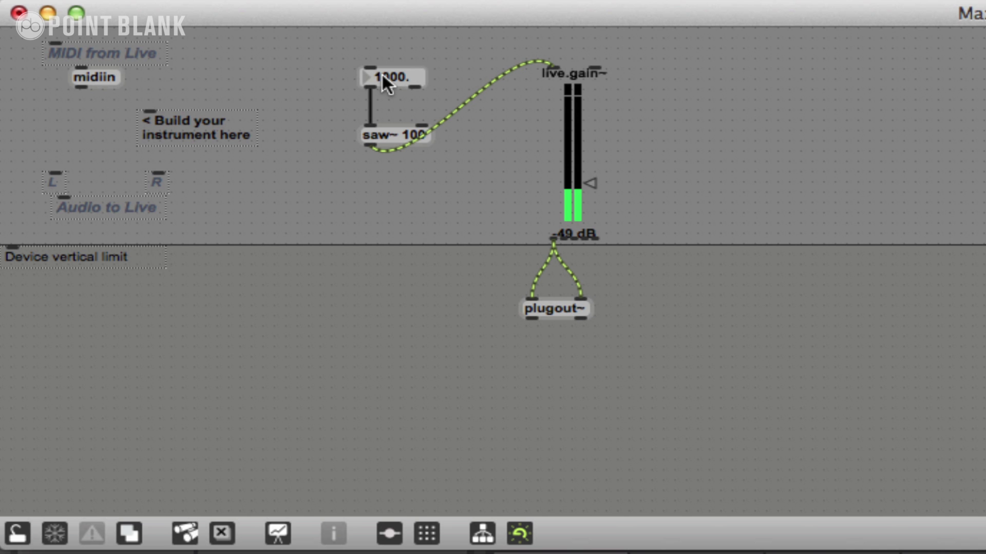
drag(383, 74, 378, 96)
- Delete the float number box and place a live.numbox from the Explorer above saw~ 100
key(BackSpace)
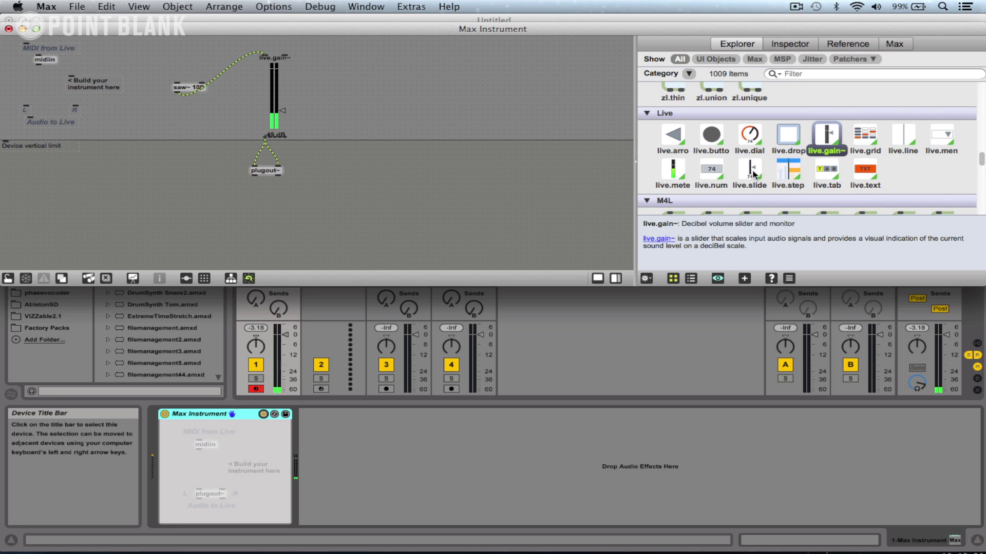
click(712, 170)
drag(713, 171, 177, 64)
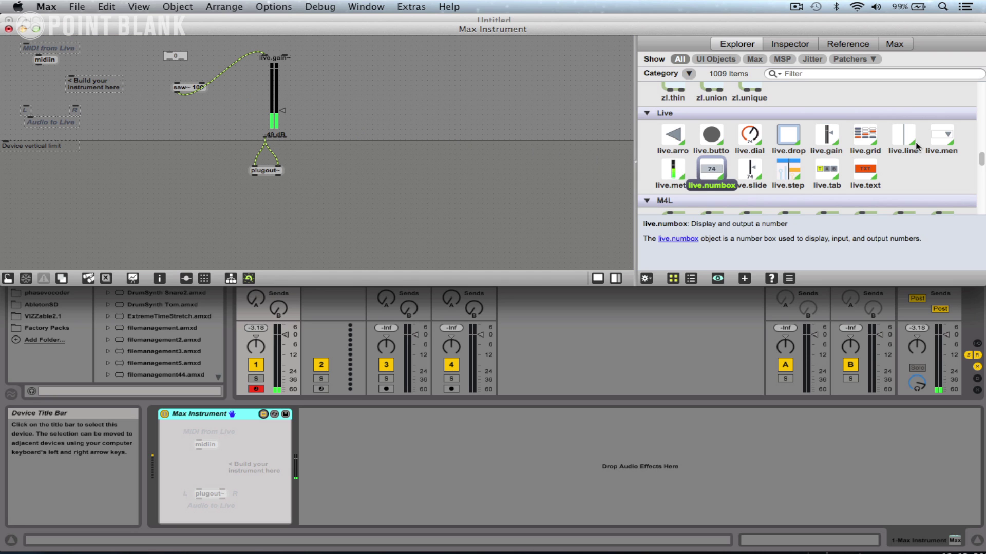
click(198, 58)
drag(182, 59, 177, 84)
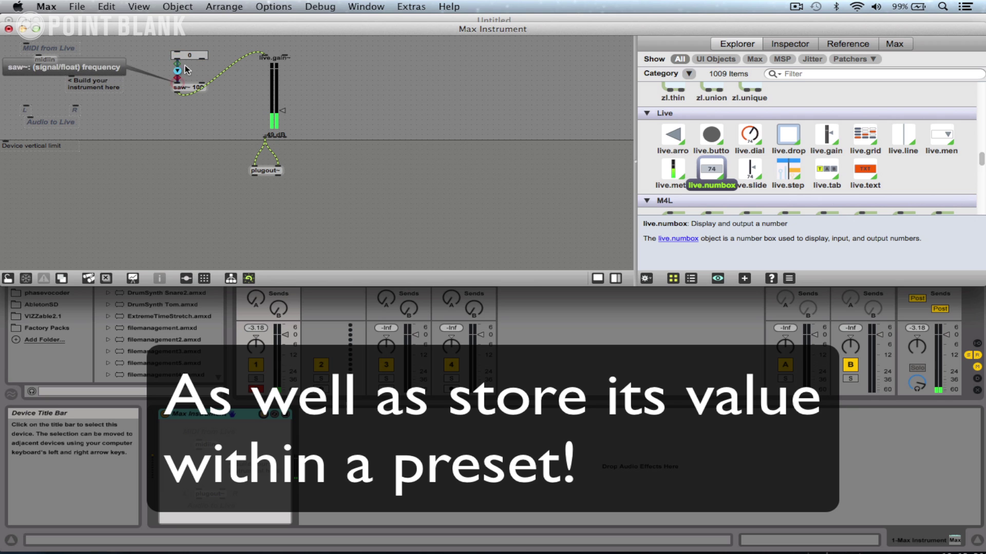
- Open the live.numbox Inspector and name the parameter Frequency with short name freq
right_click(191, 57)
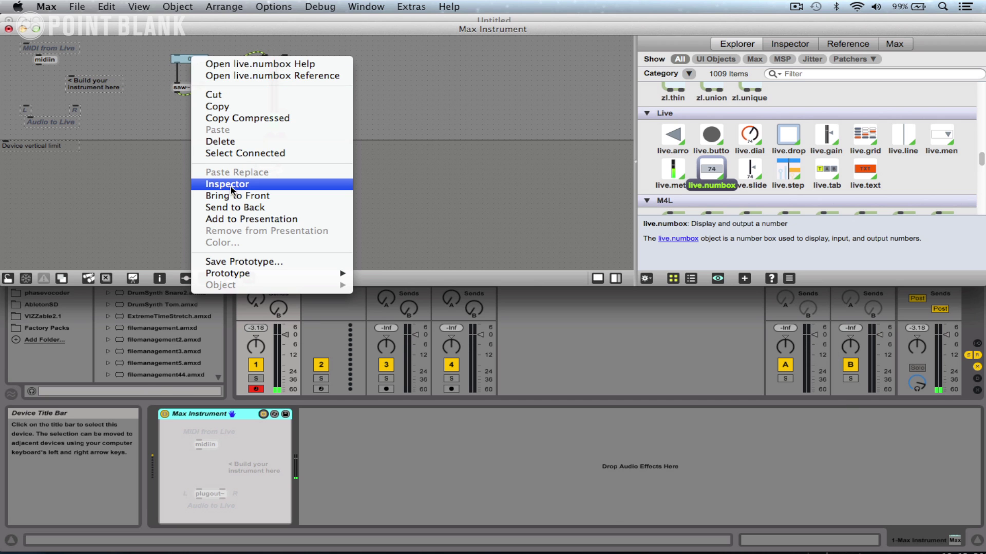
click(231, 186)
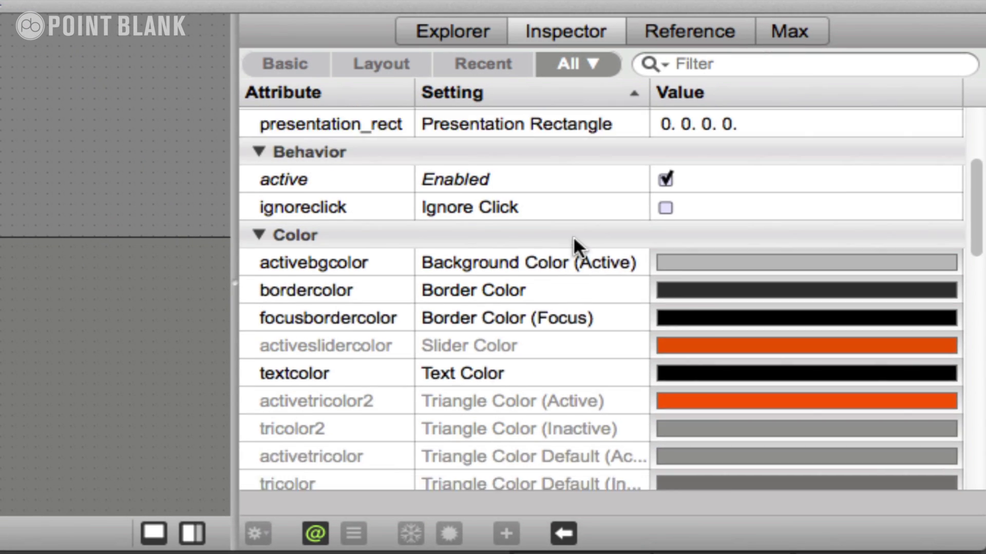
scroll(574, 239, down, 4)
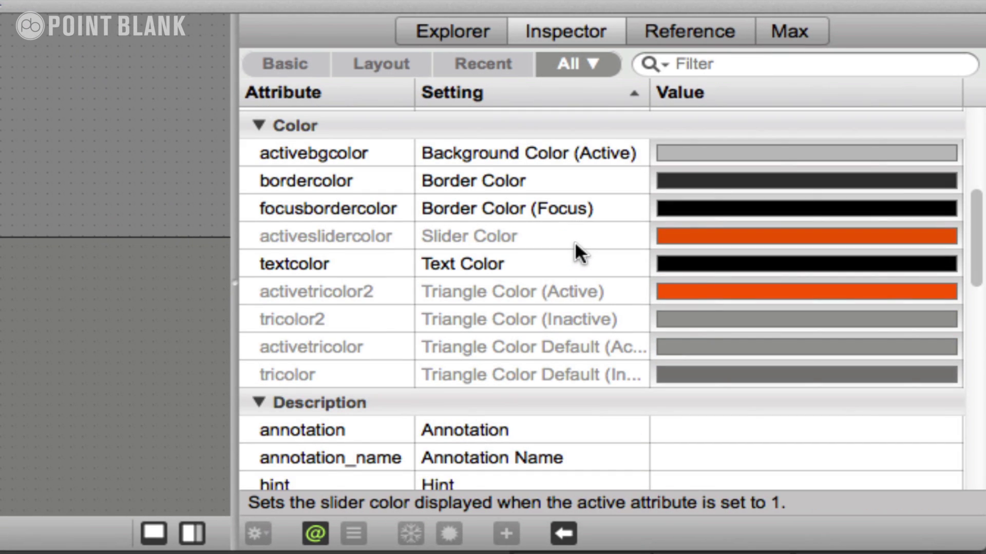
scroll(577, 261, down, 6)
scroll(588, 296, down, 5)
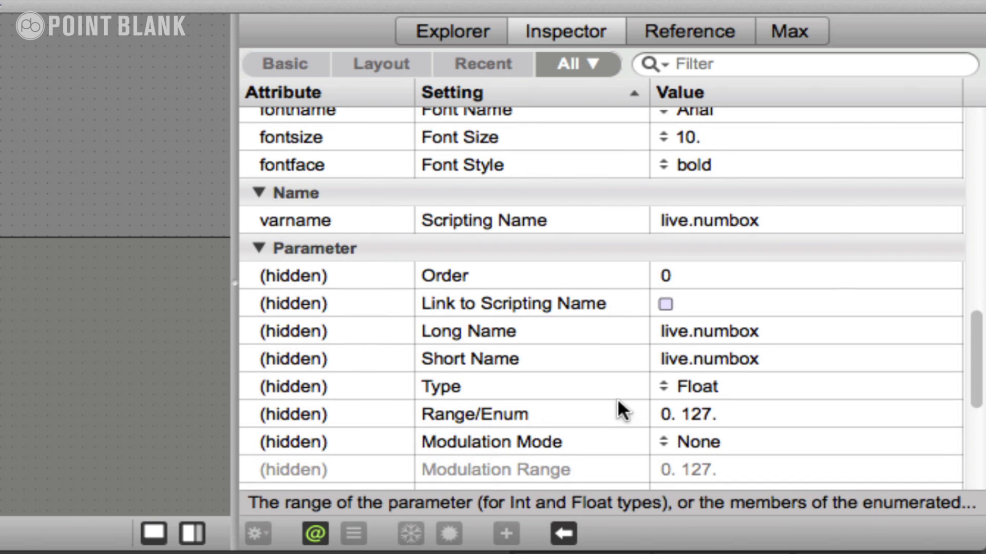
click(701, 333)
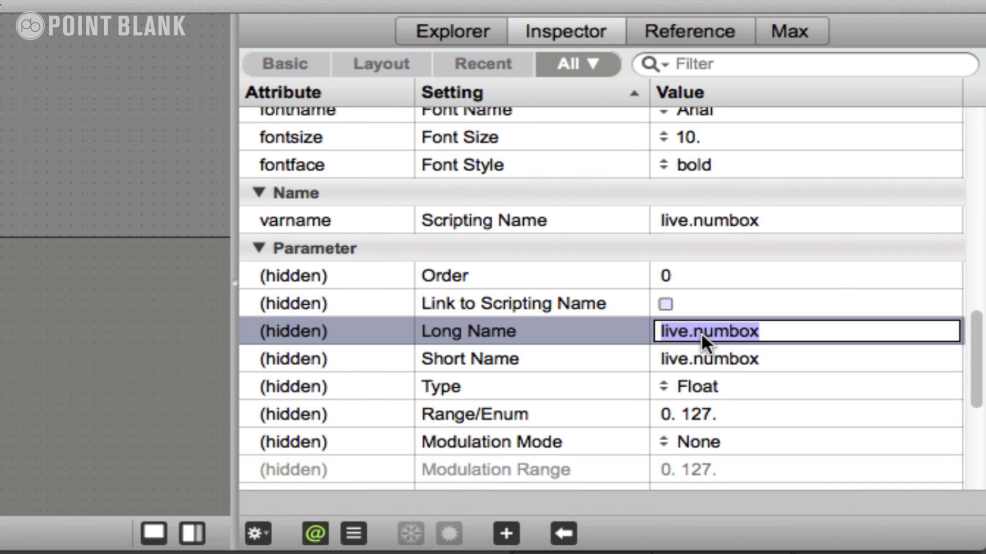
text(Frequency)
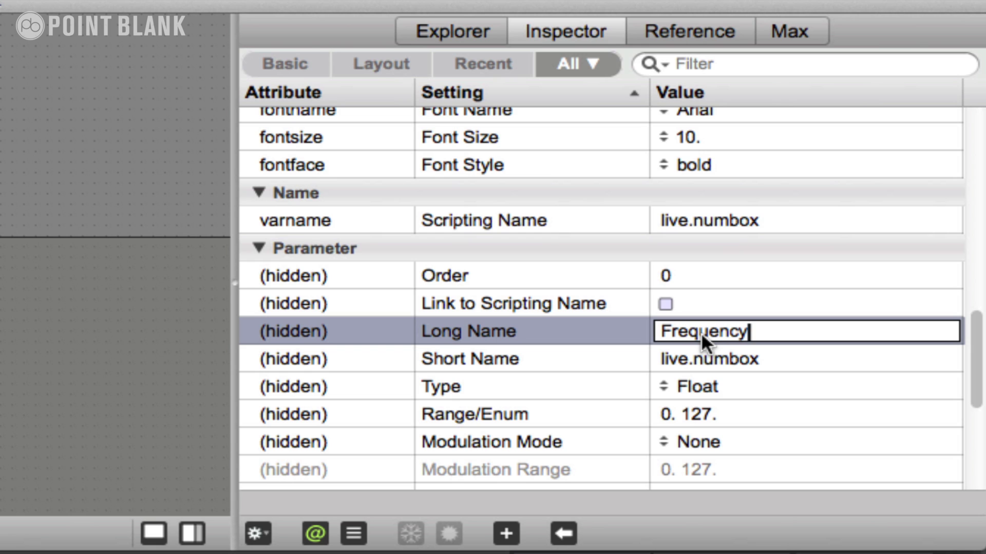
click(688, 362)
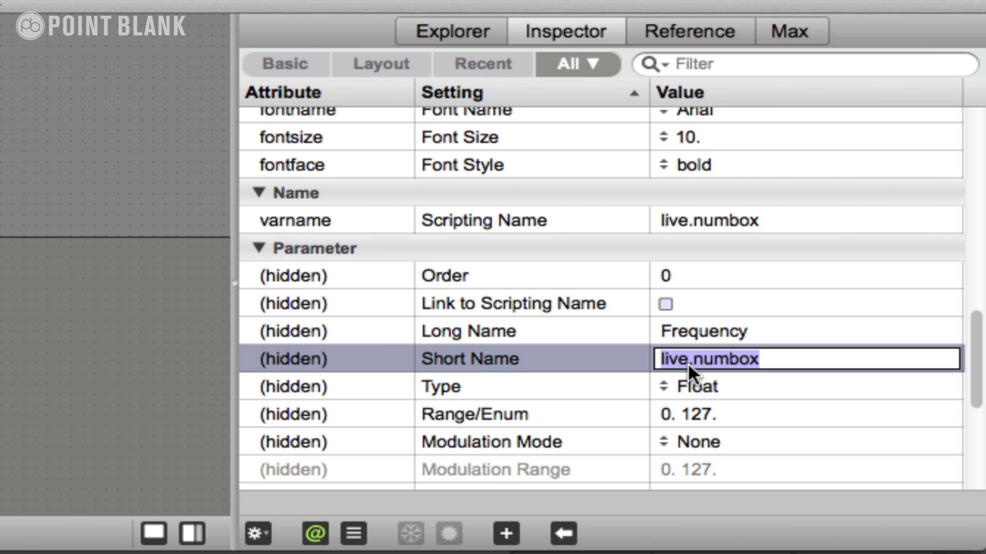
text(freq)
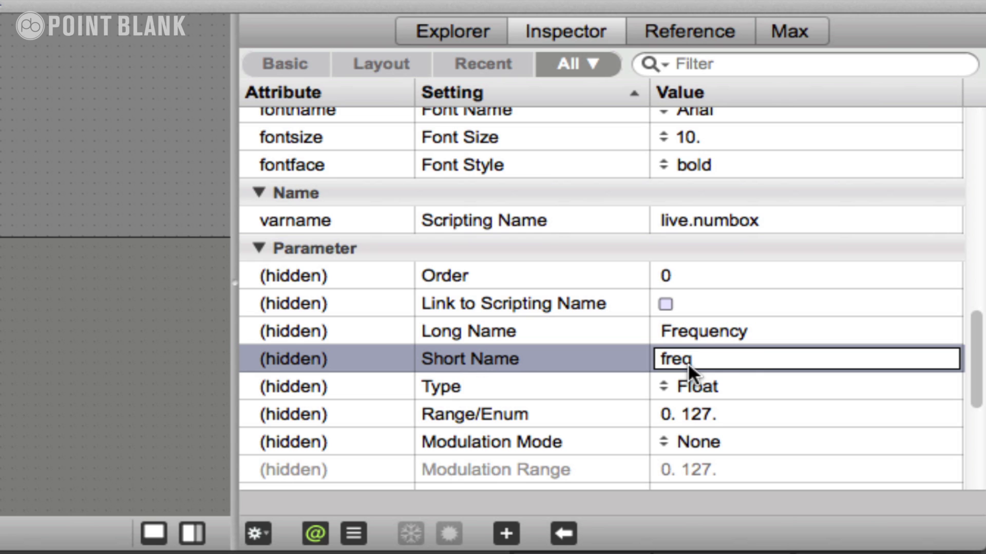
key(Return)
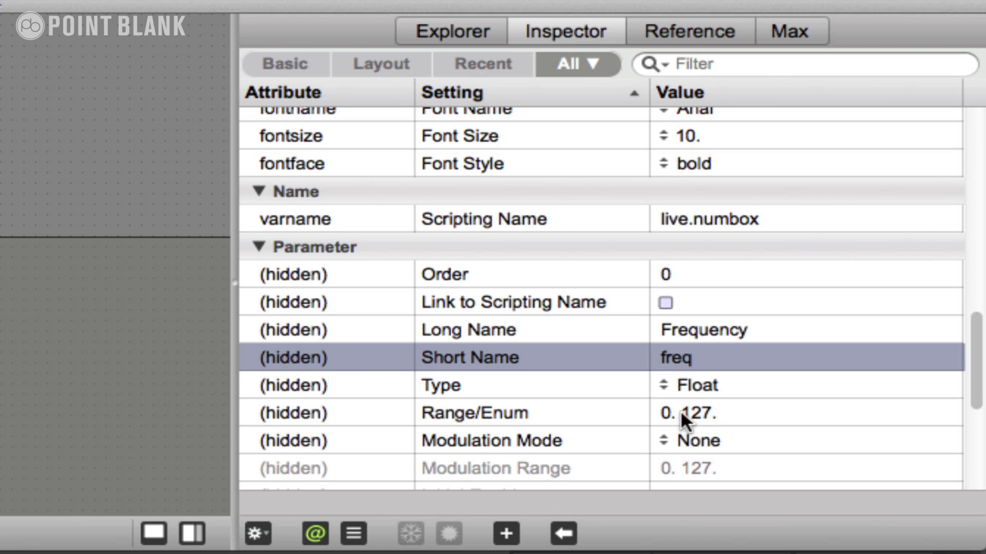
- Set the parameter's Range/Enum to 20. to 20000
click(682, 411)
click(703, 410)
click(738, 408)
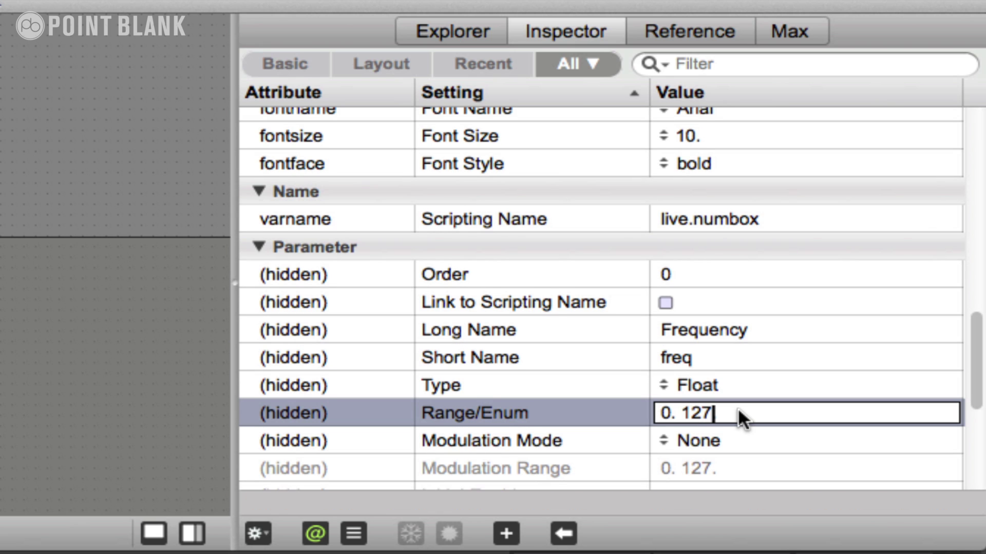
key(BackSpace)
key(BackSpace)
key(BackSpace)
text(20000)
key(Return)
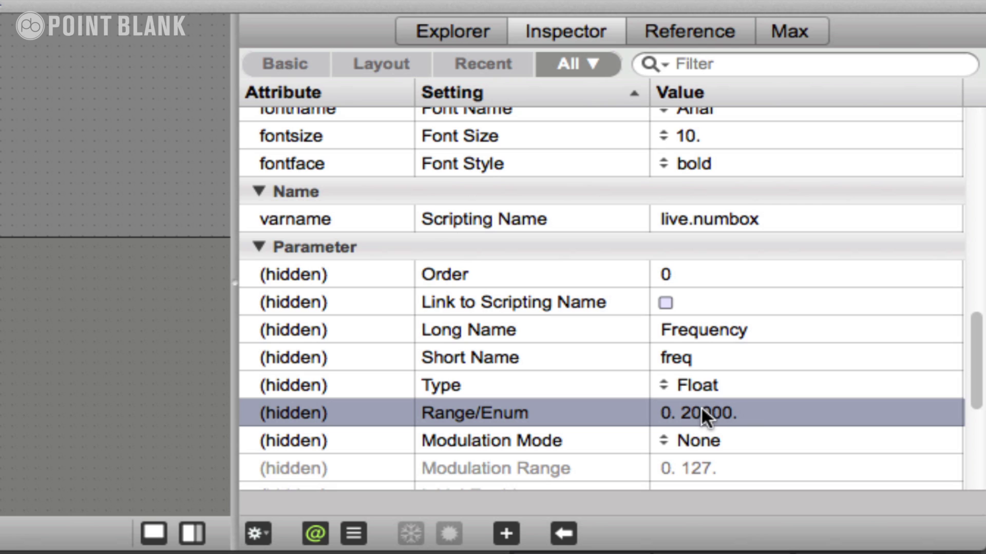
click(669, 410)
key(BackSpace)
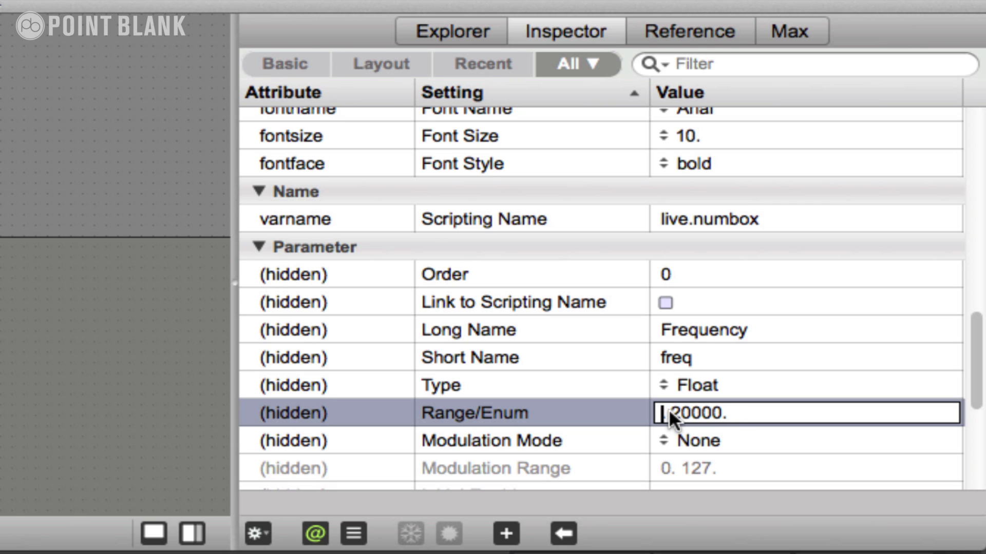
text(20.)
key(Return)
- Set the Unit Style to Hertz so the box reads 20.0 Hz, and lock the patch
scroll(979, 392, down, 3)
scroll(979, 391, down, 5)
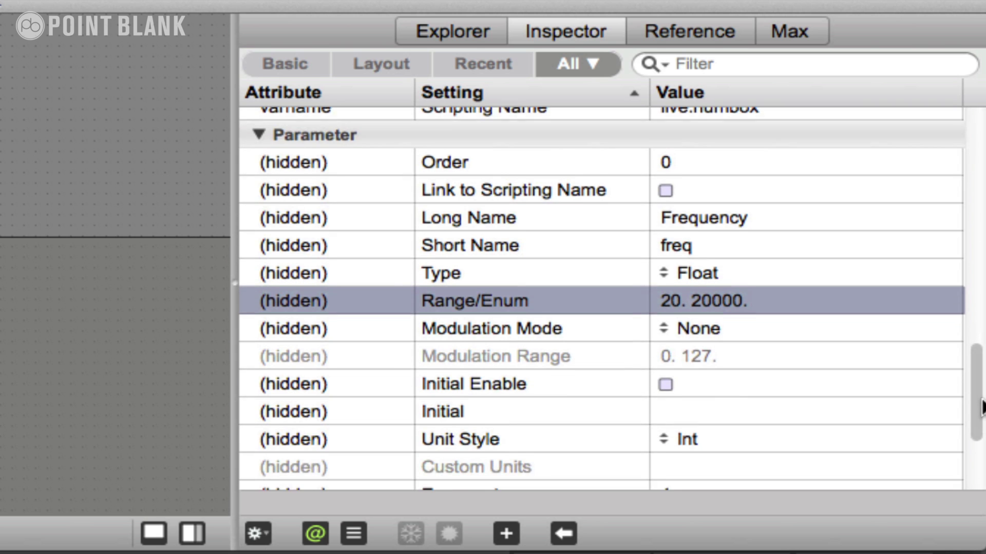
click(673, 345)
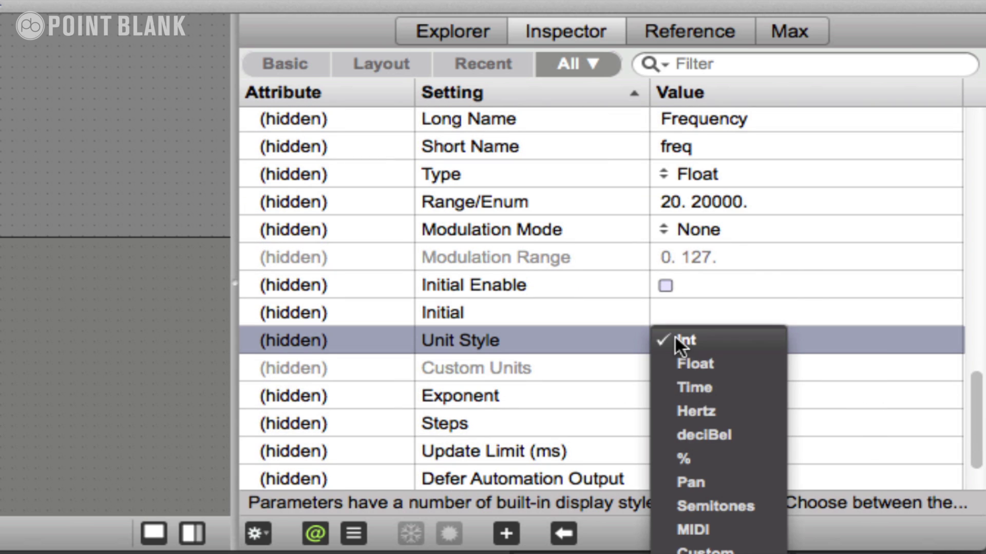
click(694, 409)
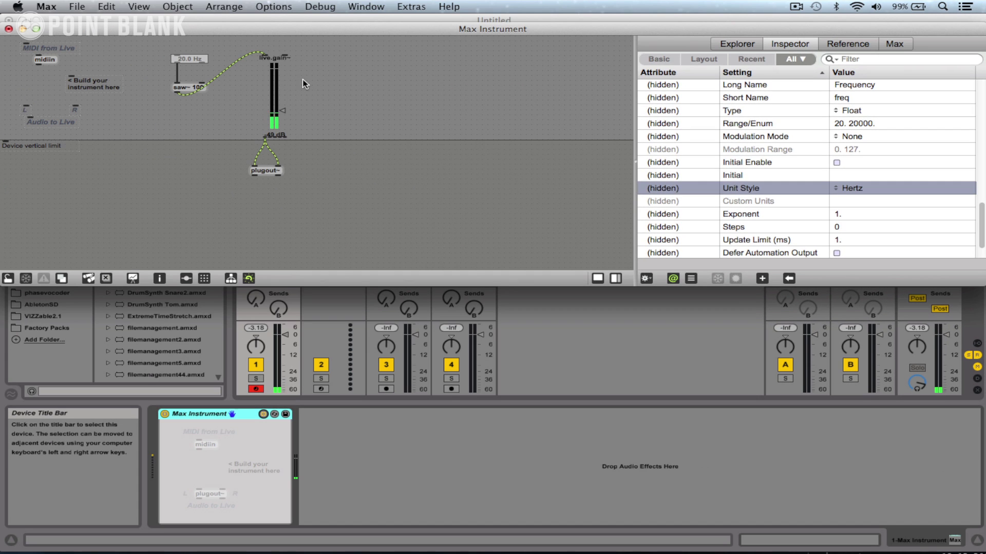
super+click(303, 80)
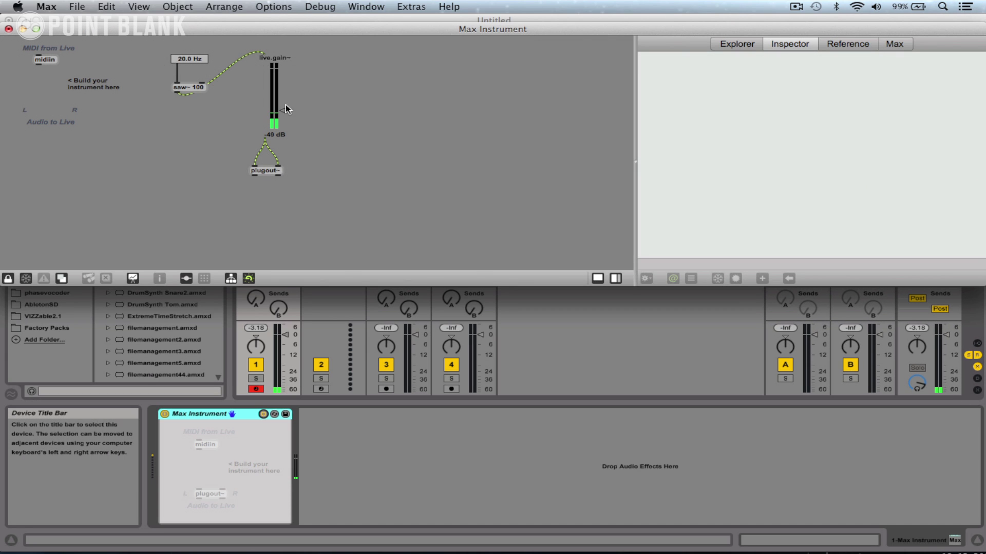
- Sweep the saw~ frequency up and down to test, then select the Frequency box in edit mode
drag(190, 58, 494, 319)
drag(186, 57, 188, 54)
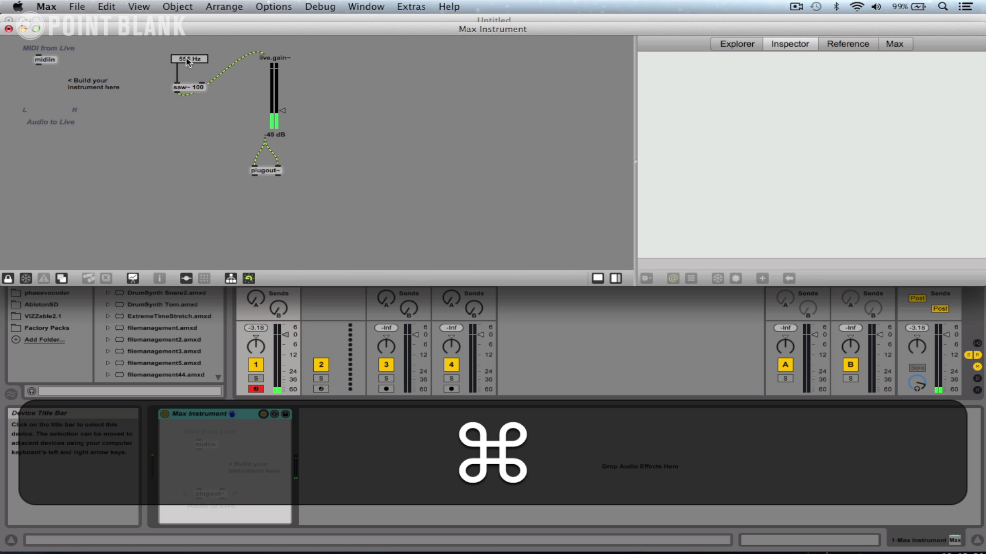
key(super+e)
click(193, 57)
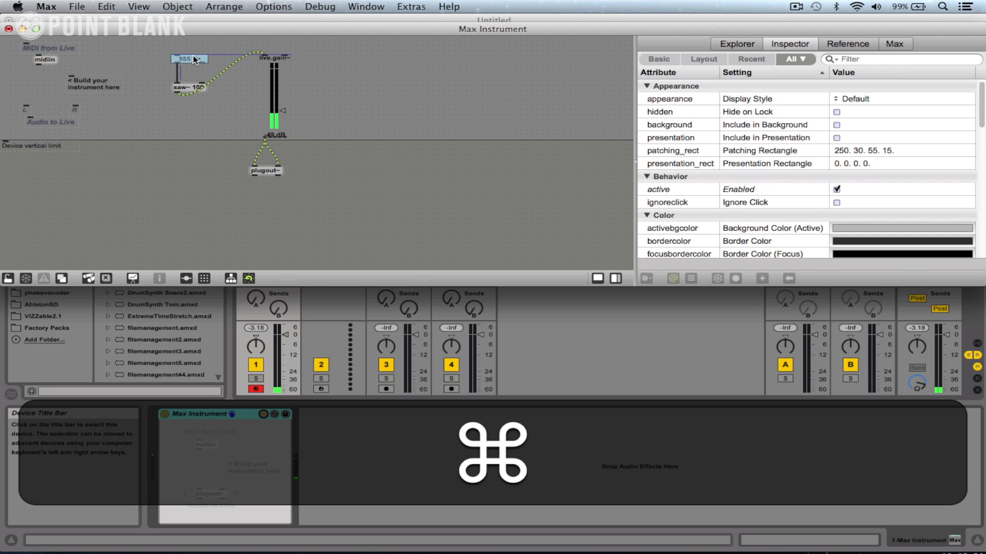
- Change the Frequency Range/Enum to 20. 5000. and lock the patch again
scroll(923, 201, down, 10)
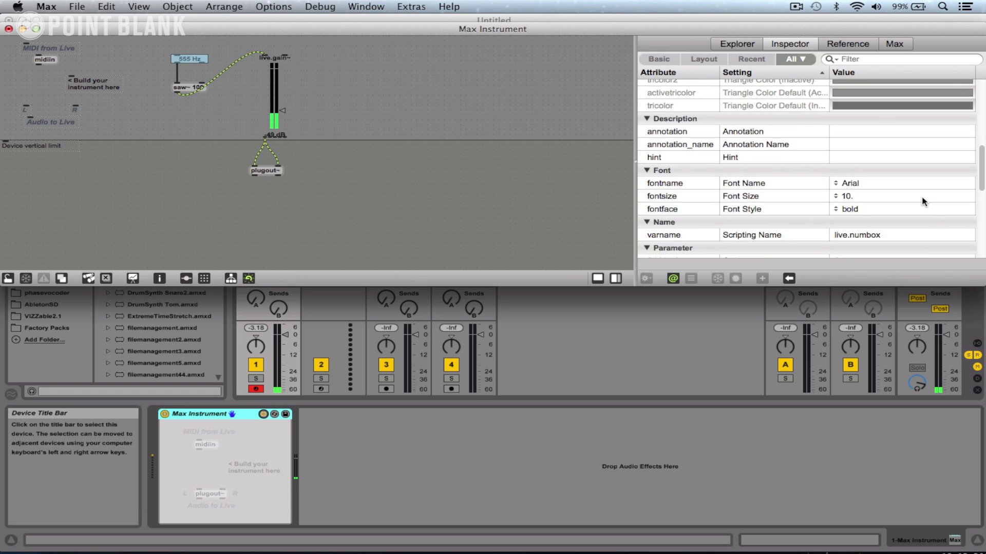
scroll(923, 201, down, 5)
click(856, 178)
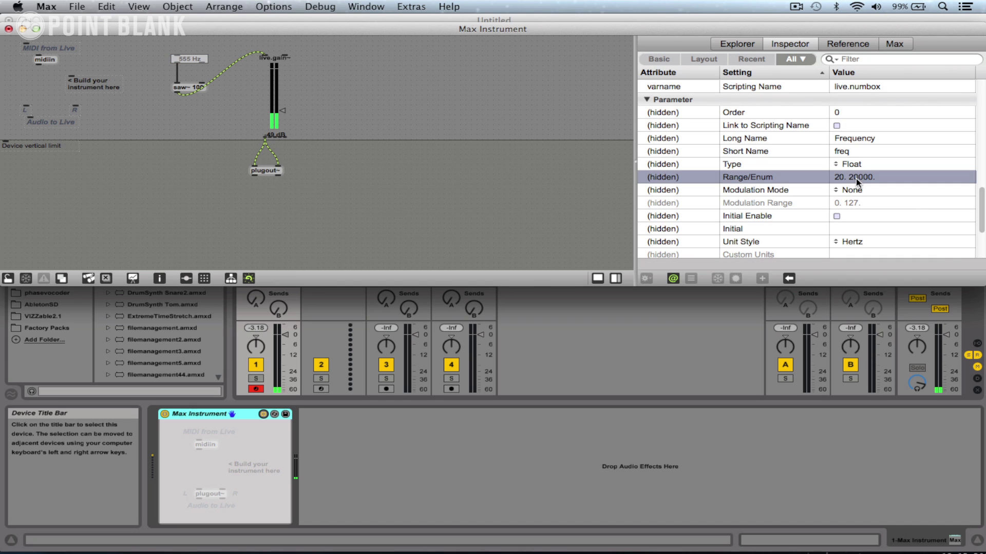
click(855, 178)
click(855, 177)
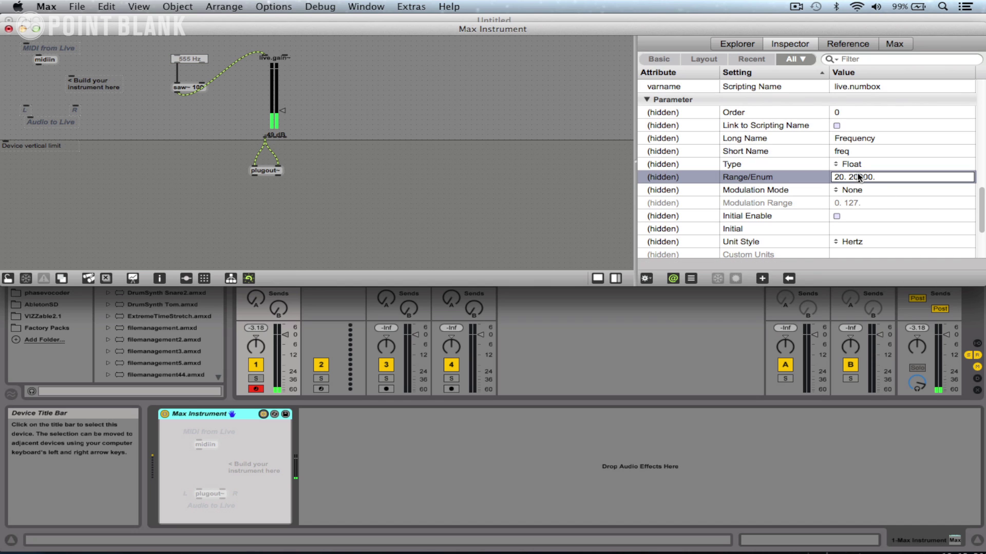
key(BackSpace)
key(BackSpace)
text(5)
key(Return)
key(super+Return)
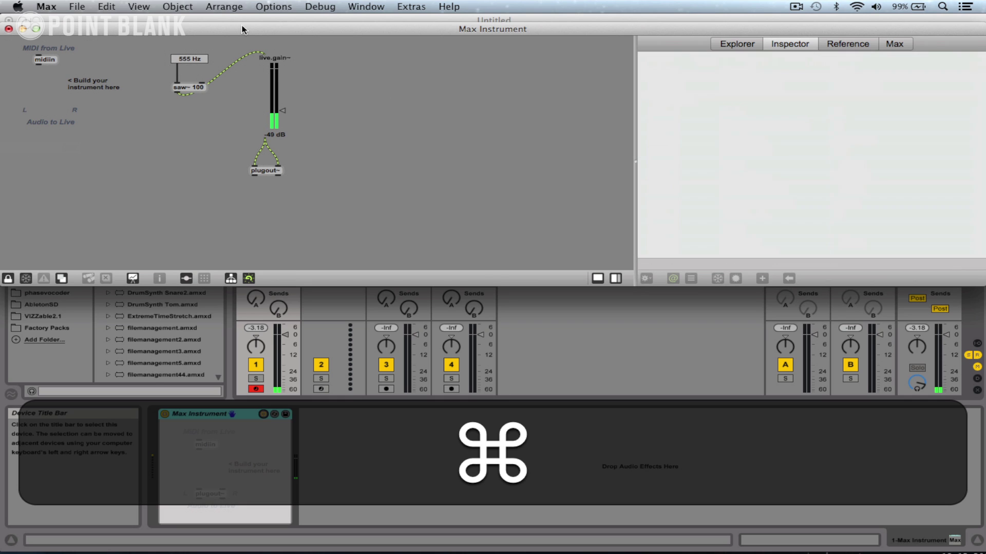
- Set the frequency to 1.82 kHz, turn live.gain~ to -inf dB, and move the box slightly lower
drag(187, 60, 185, 36)
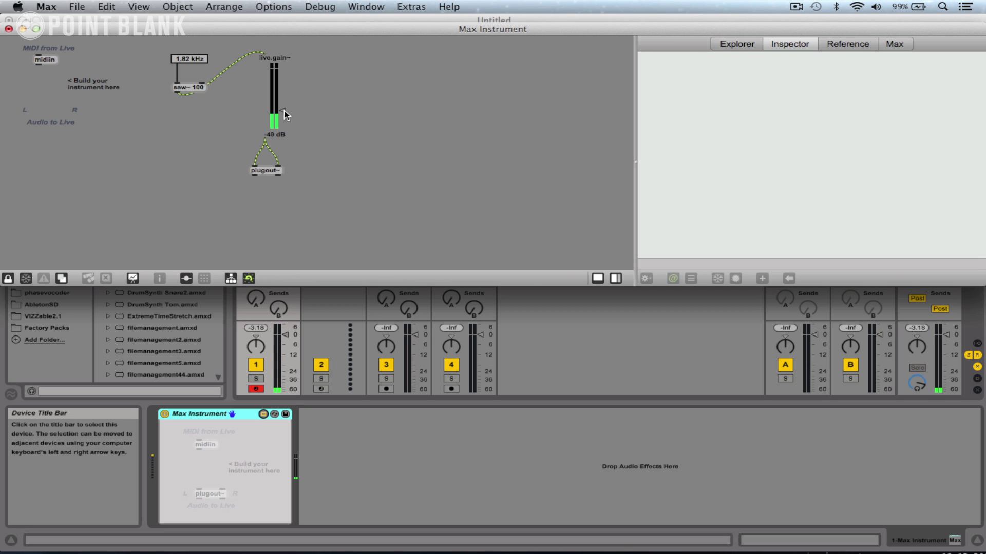
drag(286, 115, 285, 131)
key(super+e)
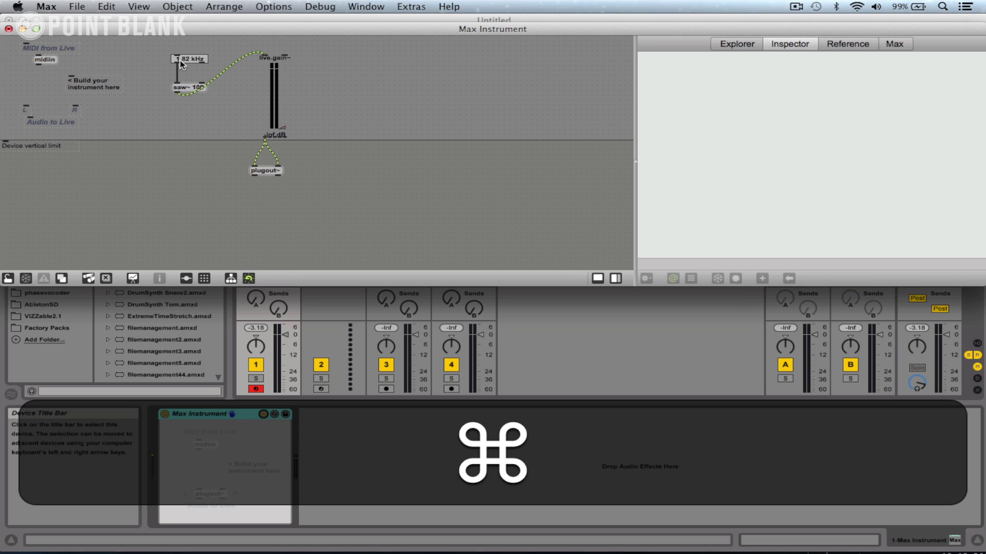
drag(183, 56, 183, 68)
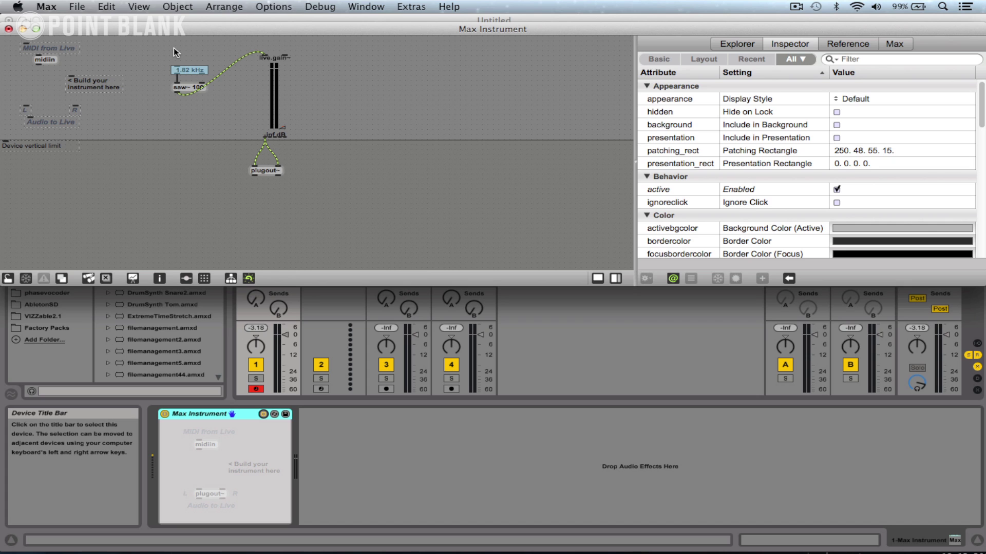
- Drag a notein object from the browser's MIDI section to the top of the patch
click(742, 44)
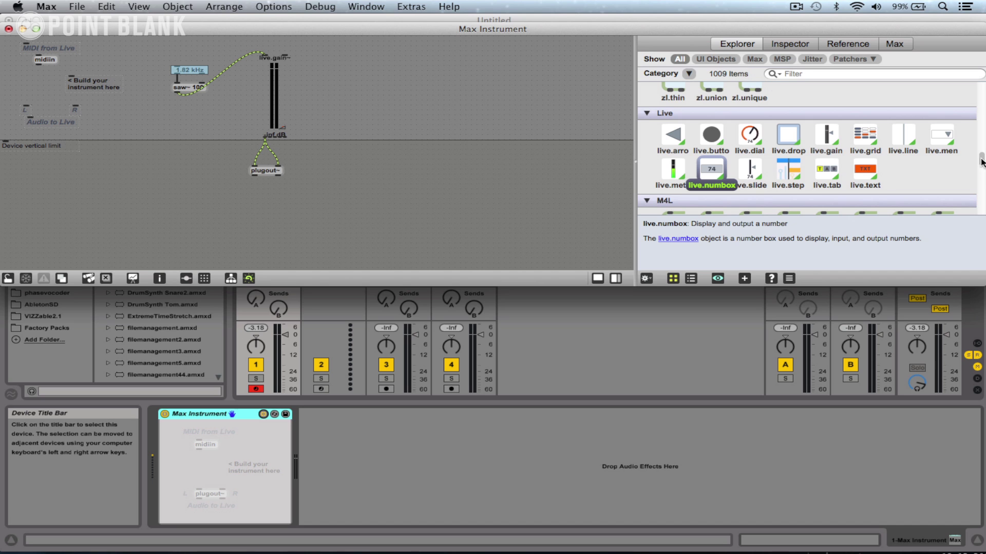
scroll(853, 148, down, 5)
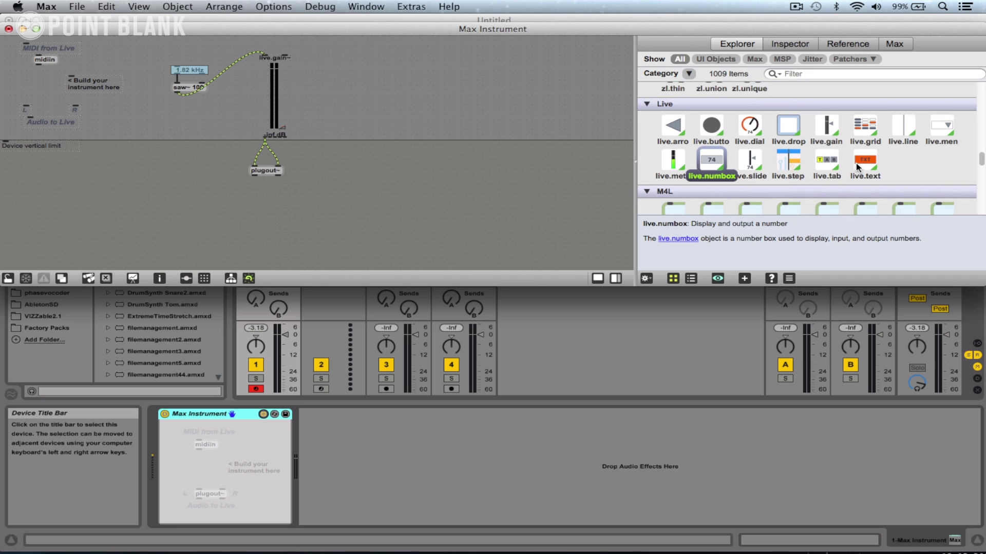
scroll(858, 168, down, 3)
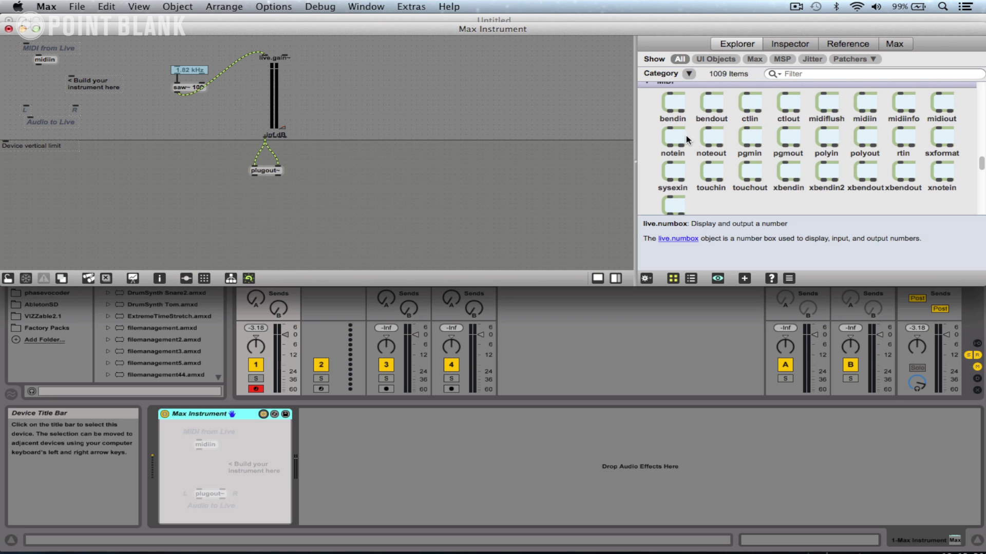
drag(673, 137, 157, 51)
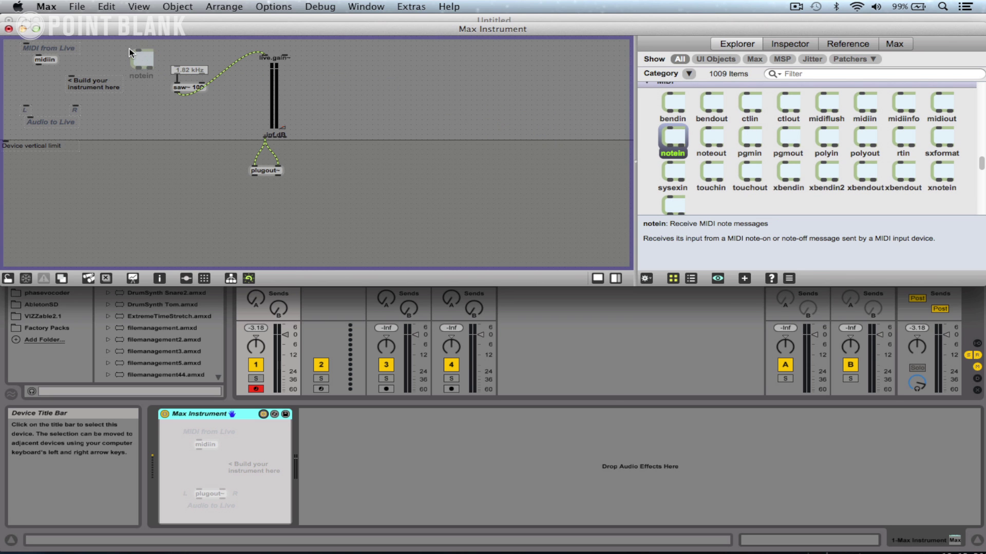
click(328, 113)
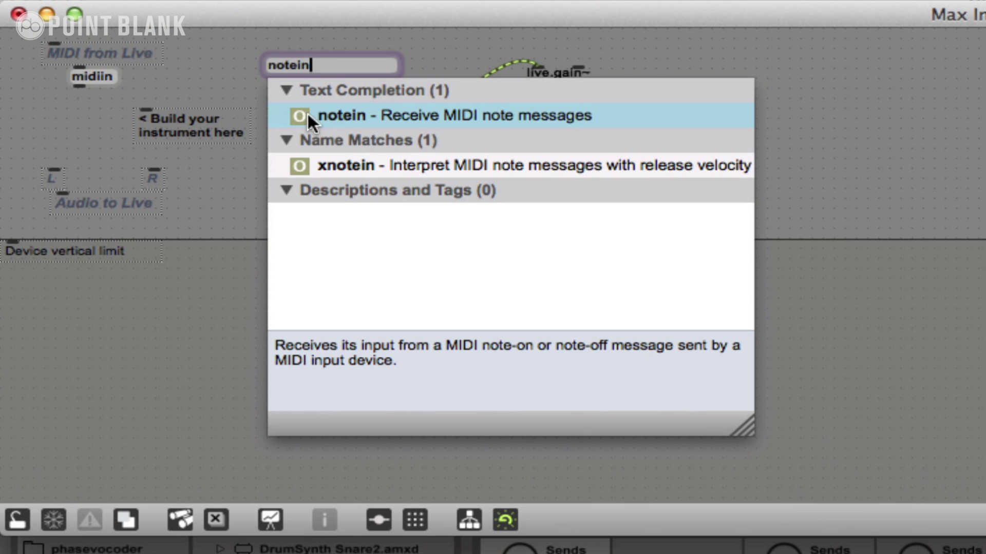
click(248, 59)
click(295, 60)
drag(295, 60, 288, 57)
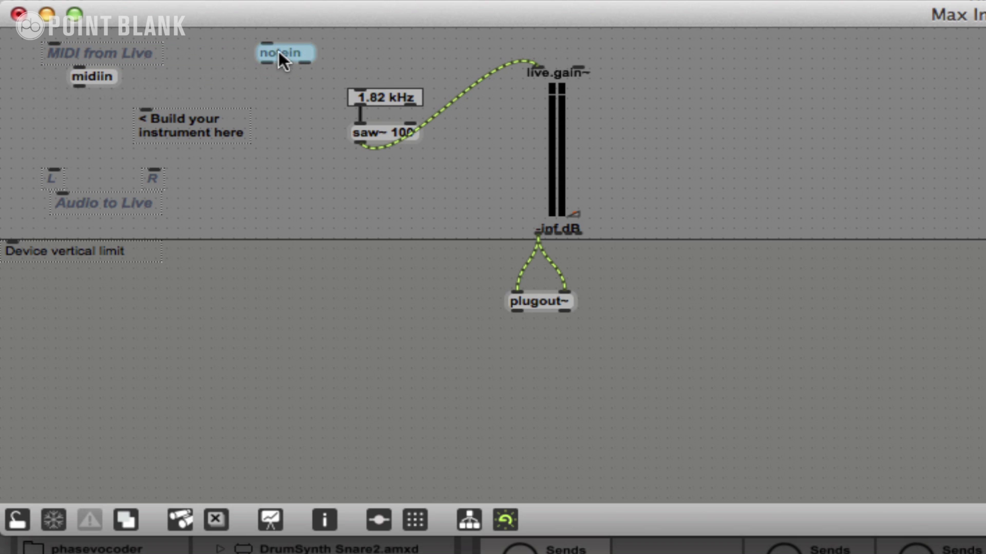
- Shift the frequency box, saw~, live.gain~ and plugout~ chain right, then nudge notein right
drag(358, 58, 671, 334)
drag(574, 171, 784, 183)
click(356, 72)
click(281, 46)
drag(281, 46, 341, 49)
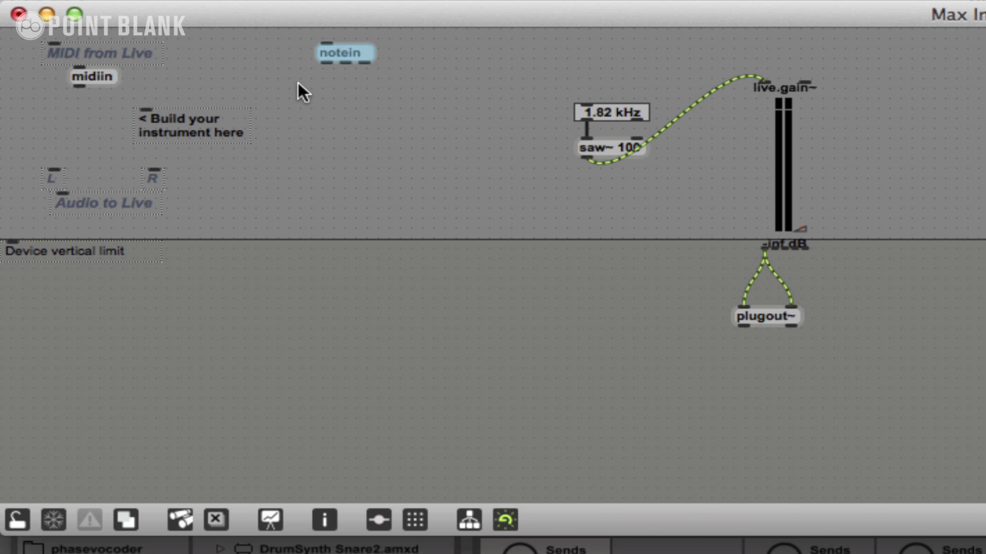
- Place three number boxes under notein and wire its pitch and channel outlets into them
key(i)
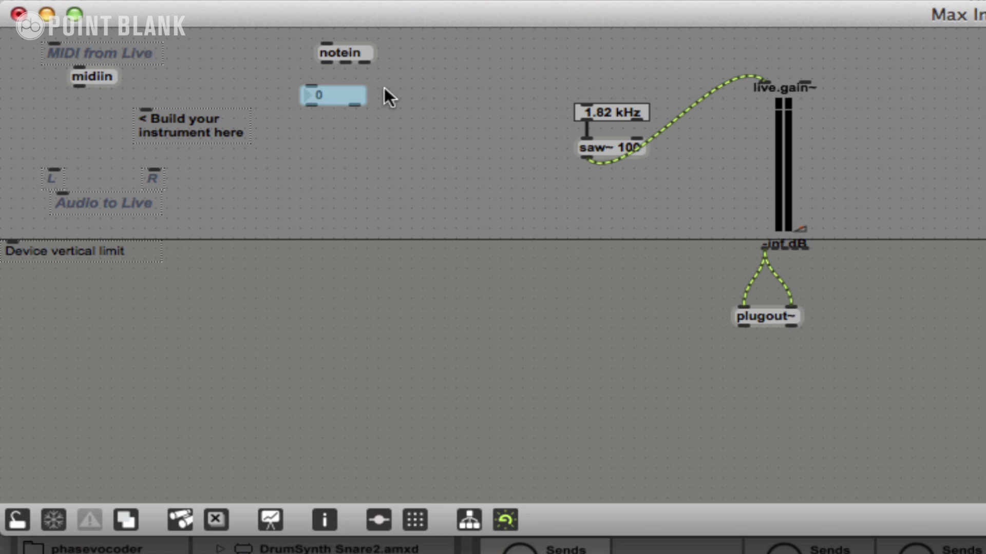
key(i)
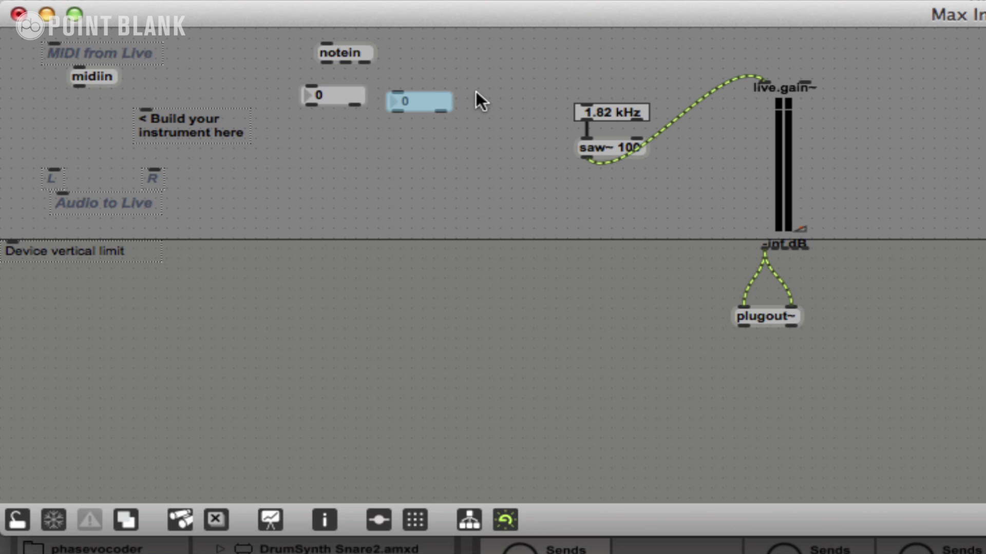
key(i)
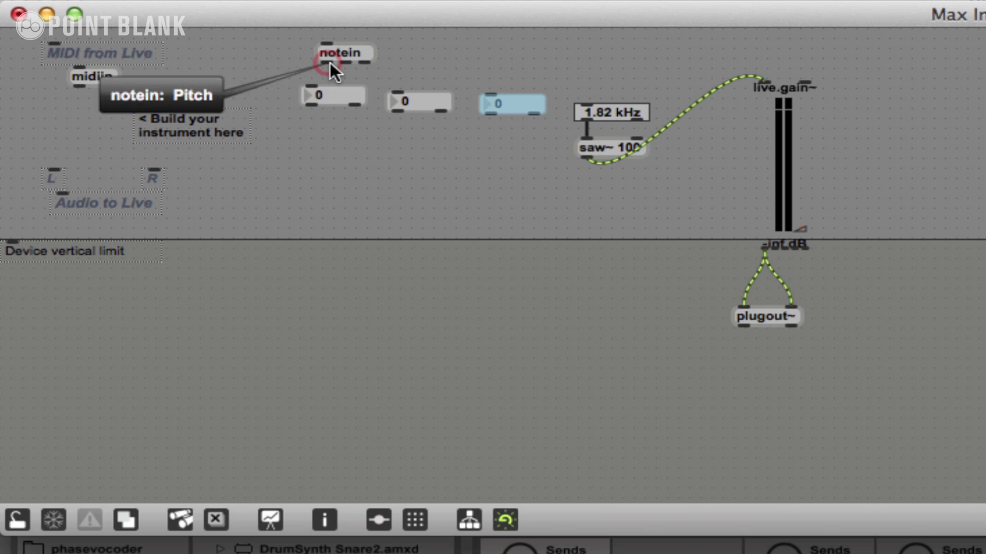
drag(330, 63, 392, 92)
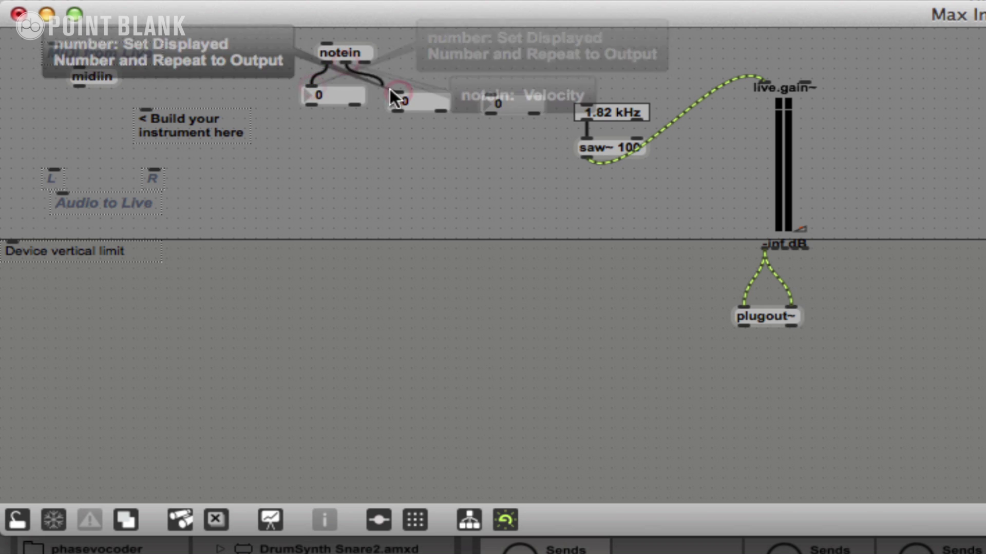
drag(364, 60, 490, 88)
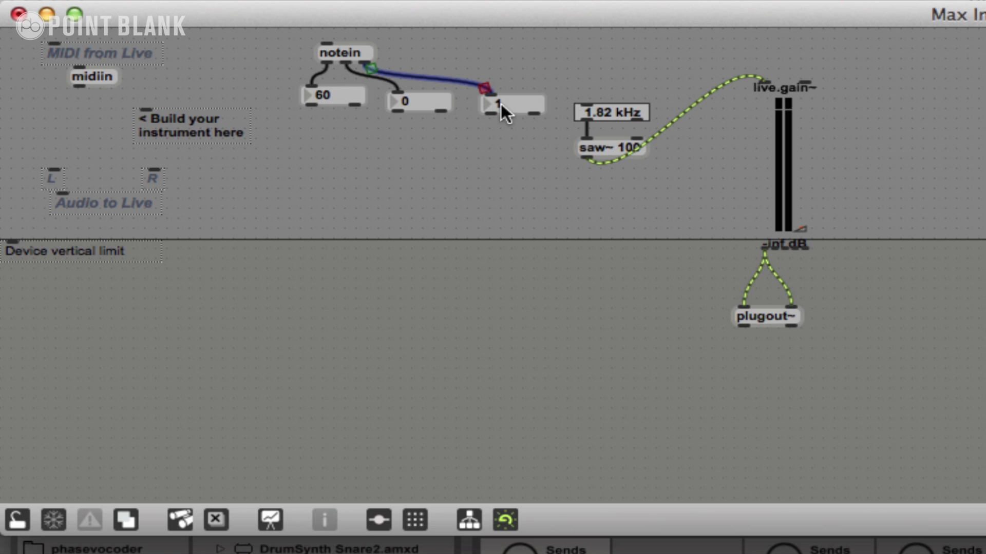
click(326, 98)
click(326, 49)
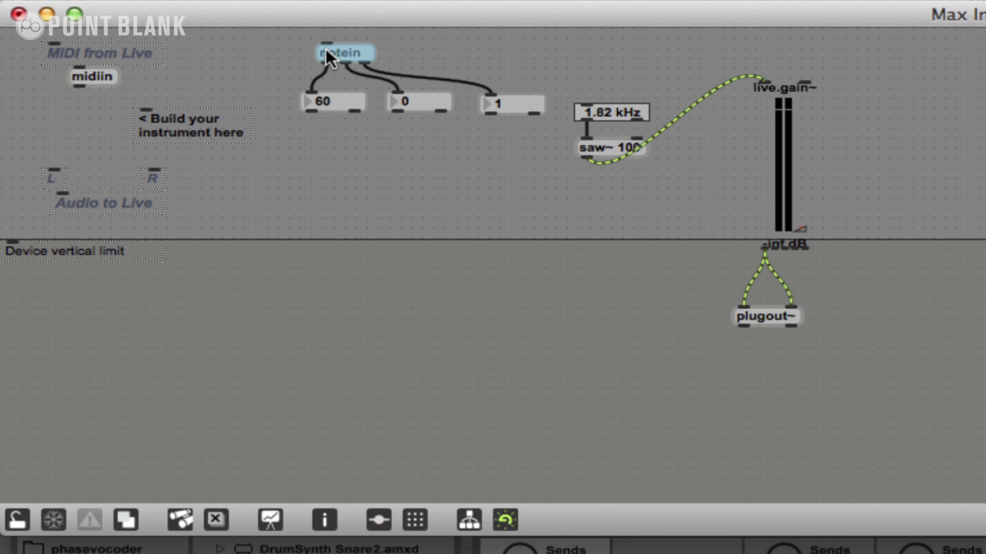
right_click(325, 54)
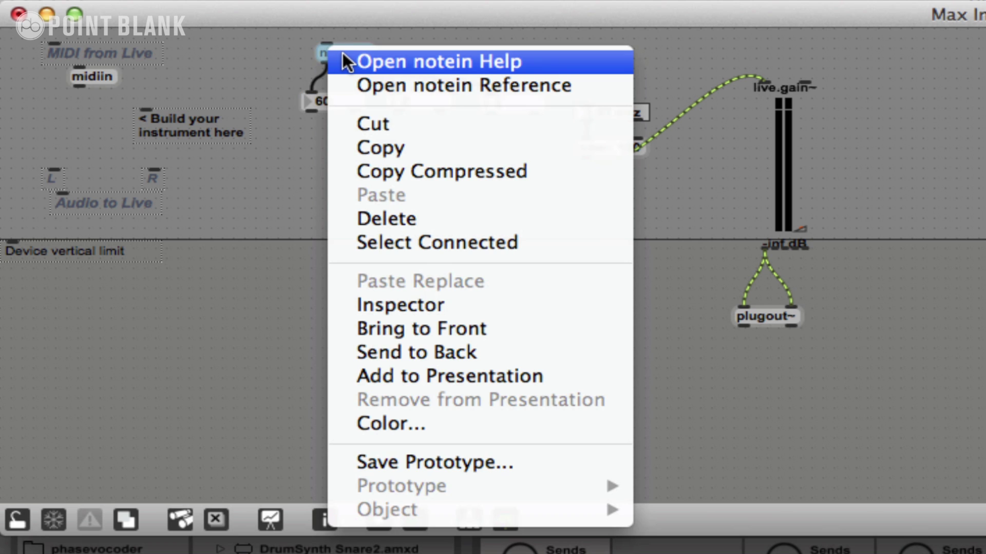
click(343, 62)
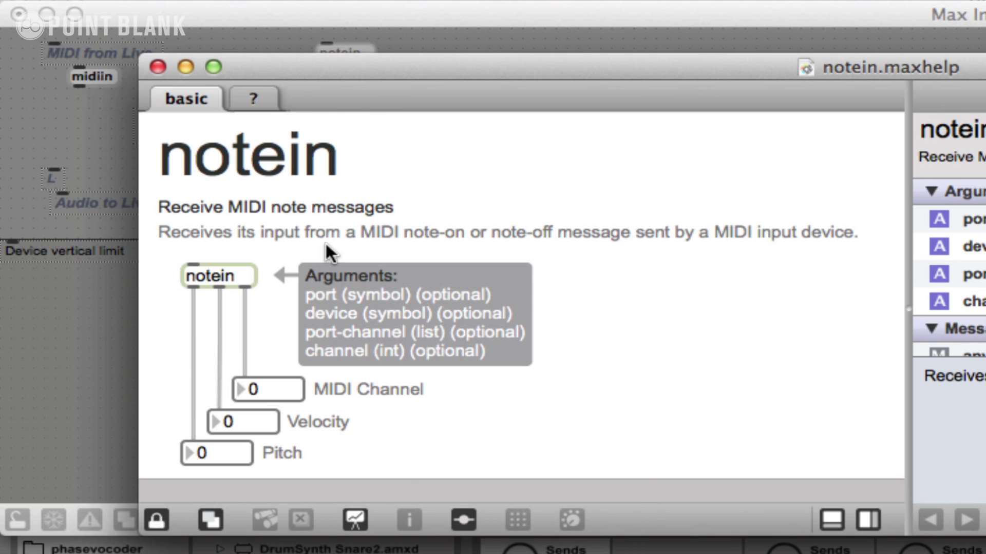
click(157, 68)
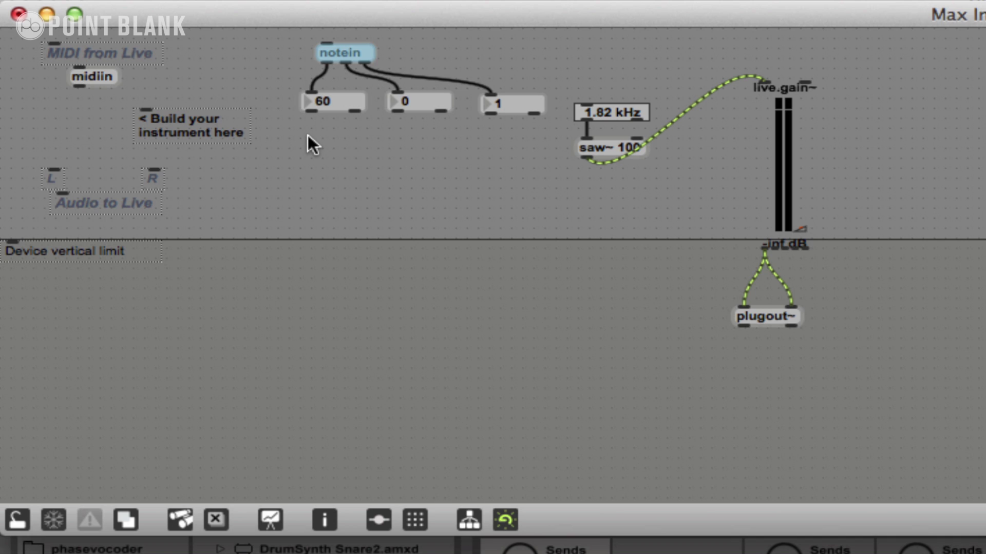
- Create a live.numbox under the 60 pitch box and patch the pitch output into it
text(n)
text(live.)
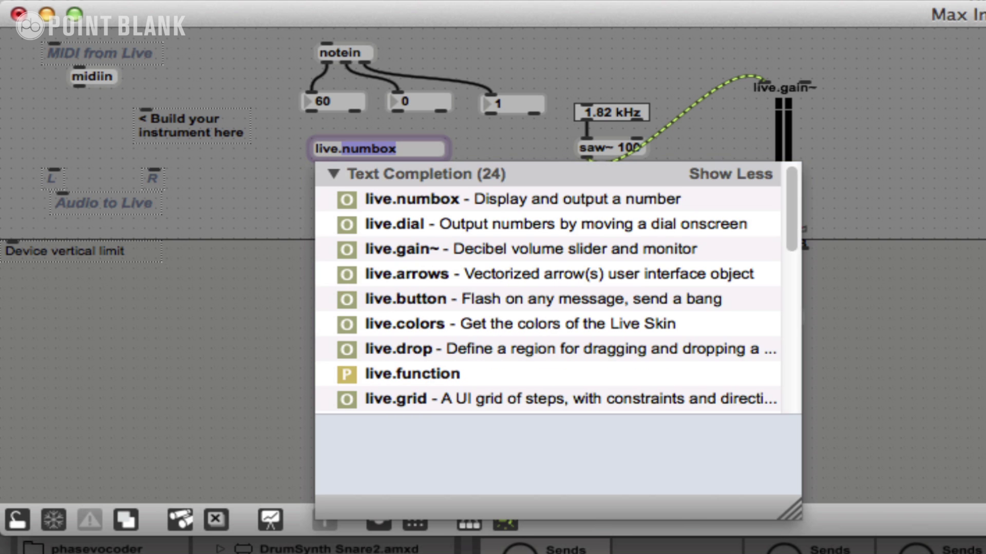
text(numbo)
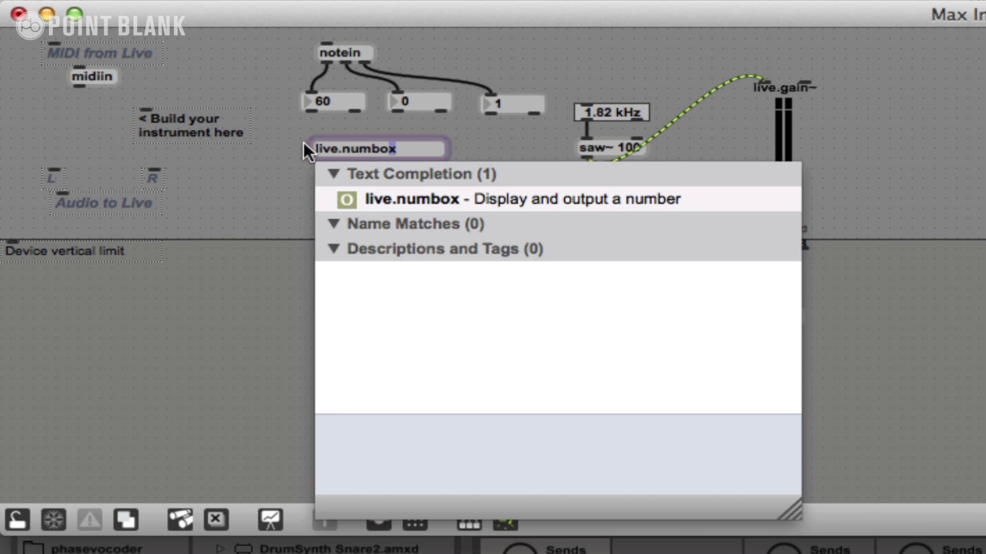
click(363, 199)
click(305, 177)
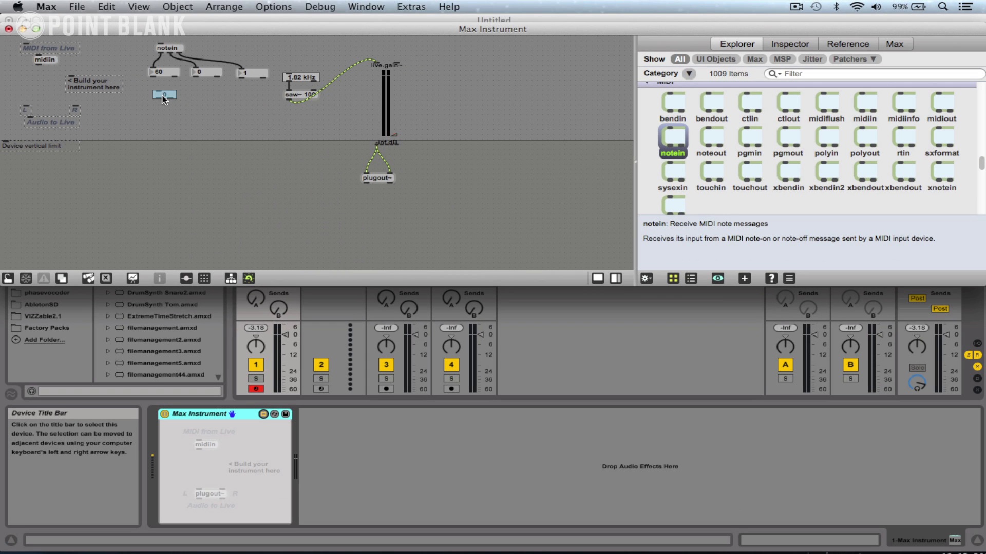
drag(163, 99, 152, 92)
- Set the number box's Long Name and Short Name to Pitch in the Inspector
click(793, 45)
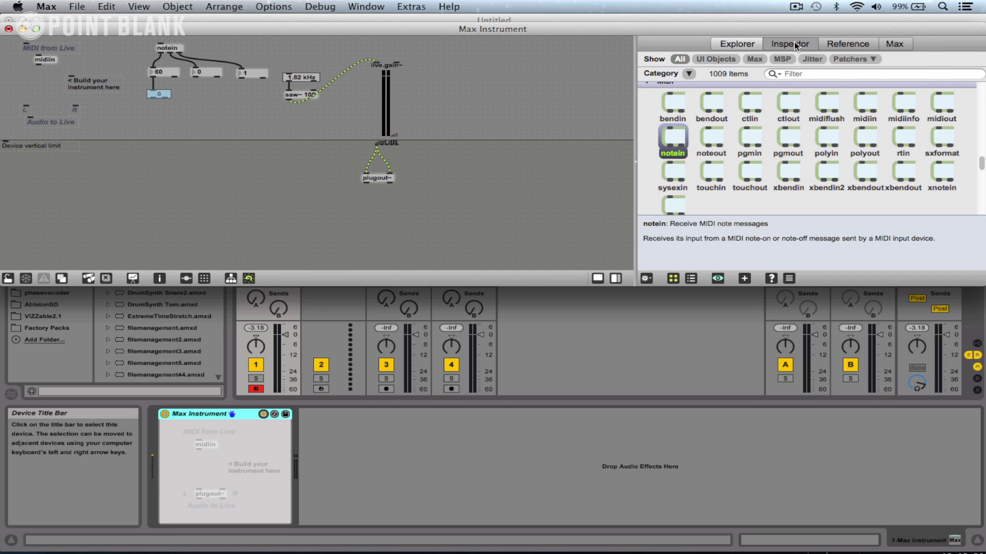
scroll(848, 164, down, 10)
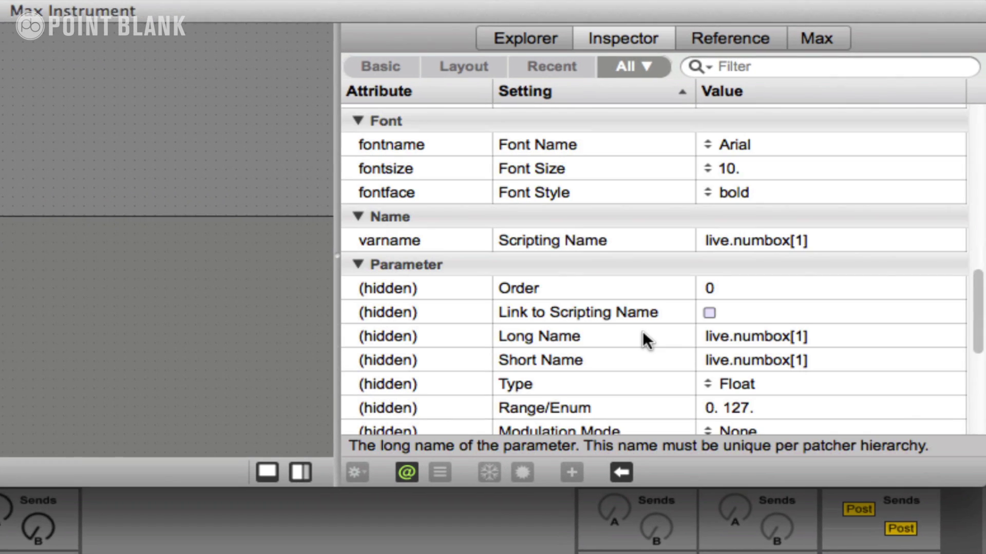
scroll(636, 336, down, 2)
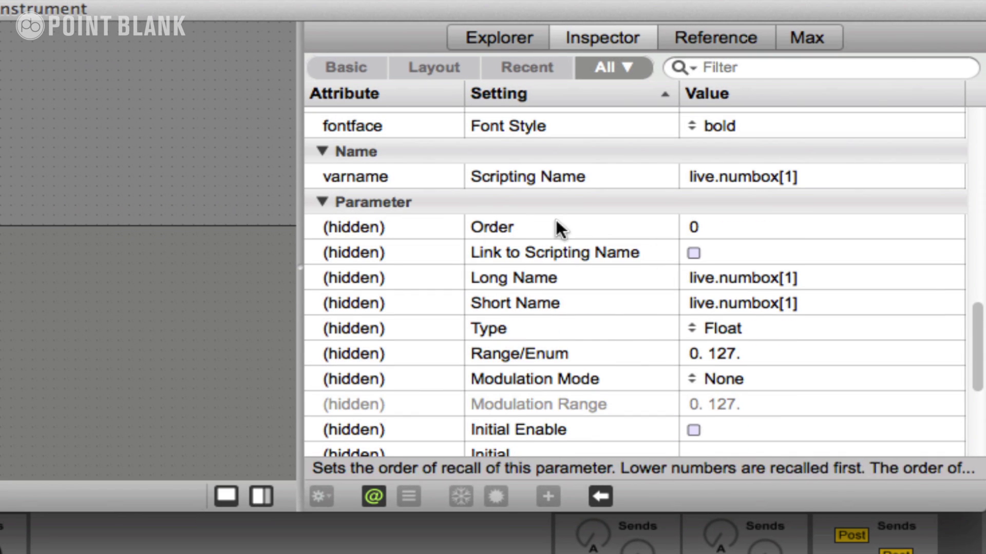
click(776, 338)
click(765, 279)
text(Pitch)
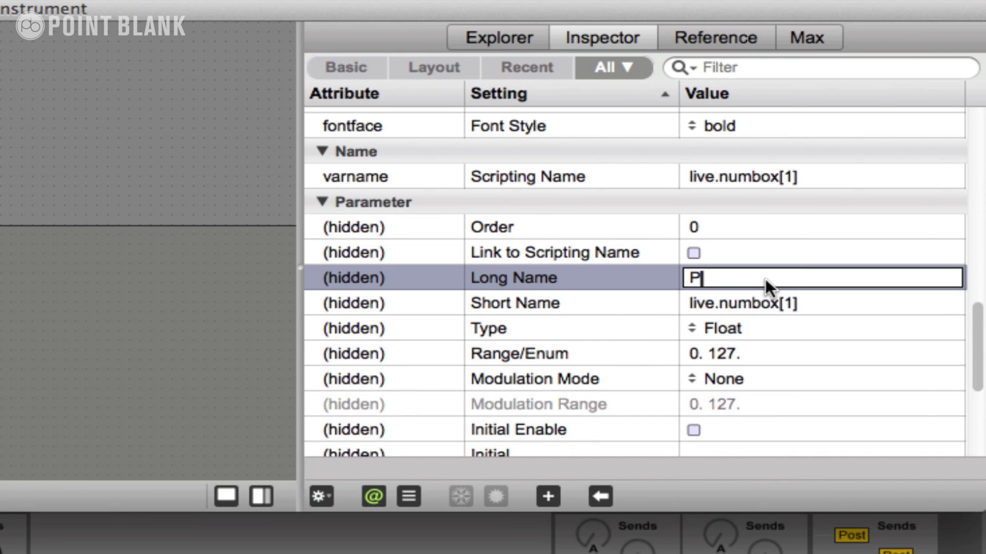
click(757, 300)
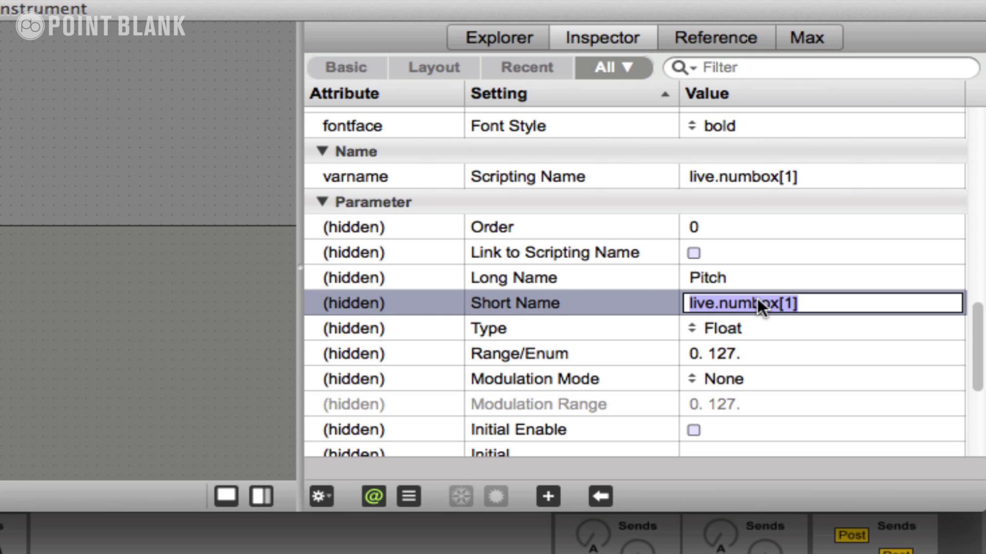
text(Pitch)
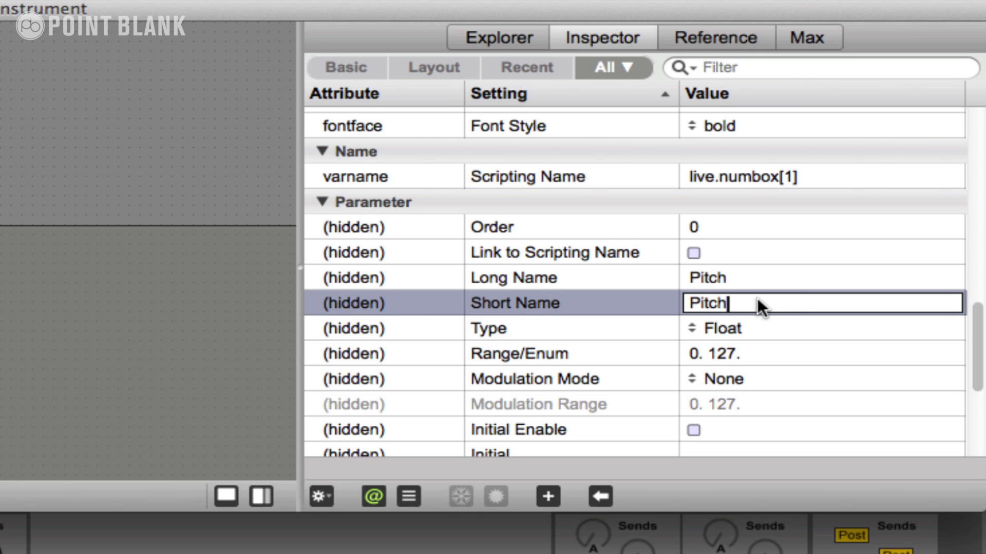
key(Return)
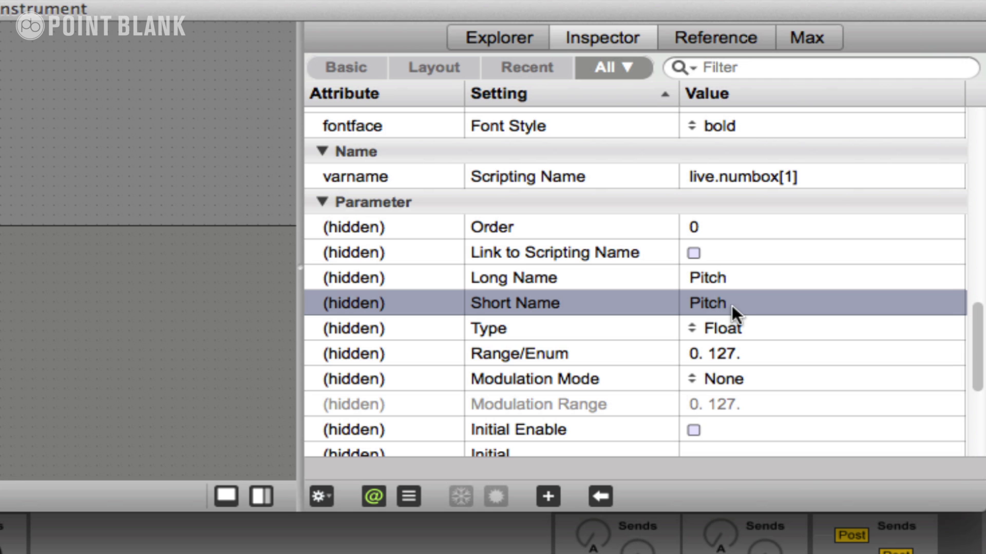
- Set its Unit Style to MIDI so it displays note names
scroll(731, 327, down, 5)
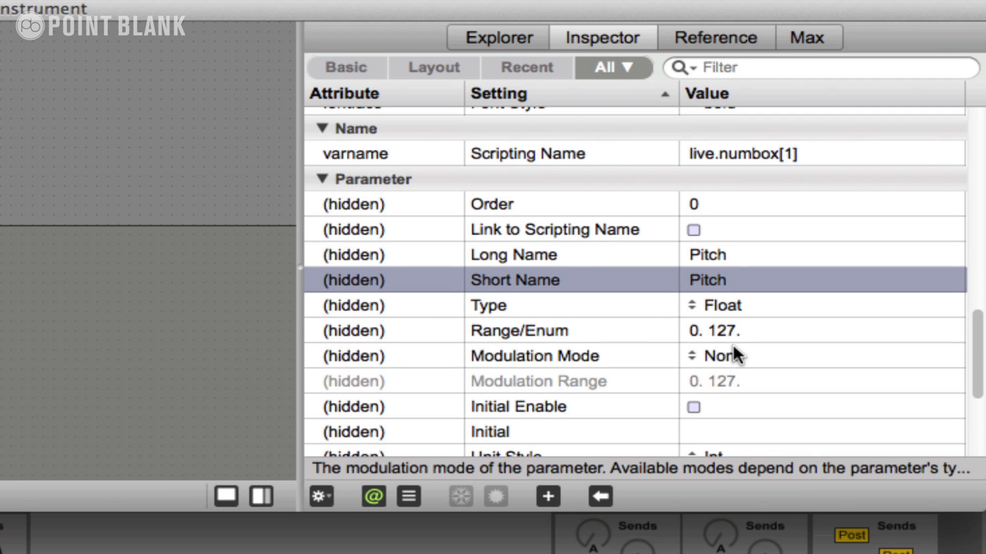
click(713, 364)
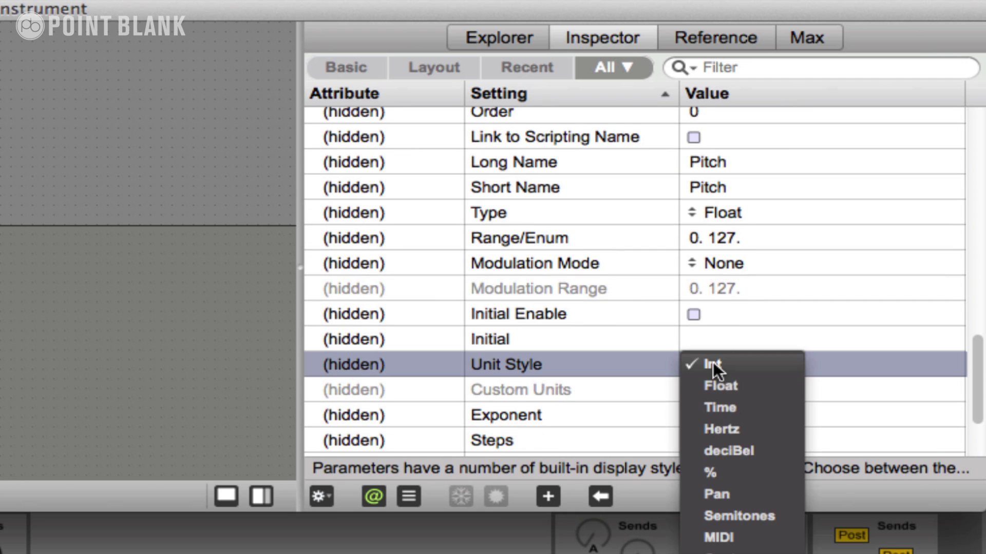
click(719, 537)
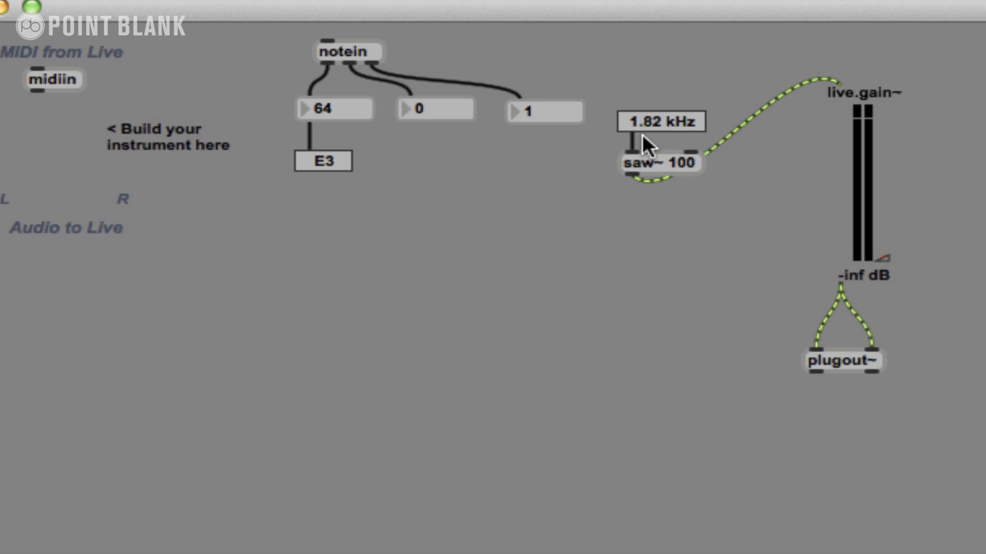
- With the Pitch box showing E3 for note 64, unlock the patcher using Cmd+E
key(super+e)
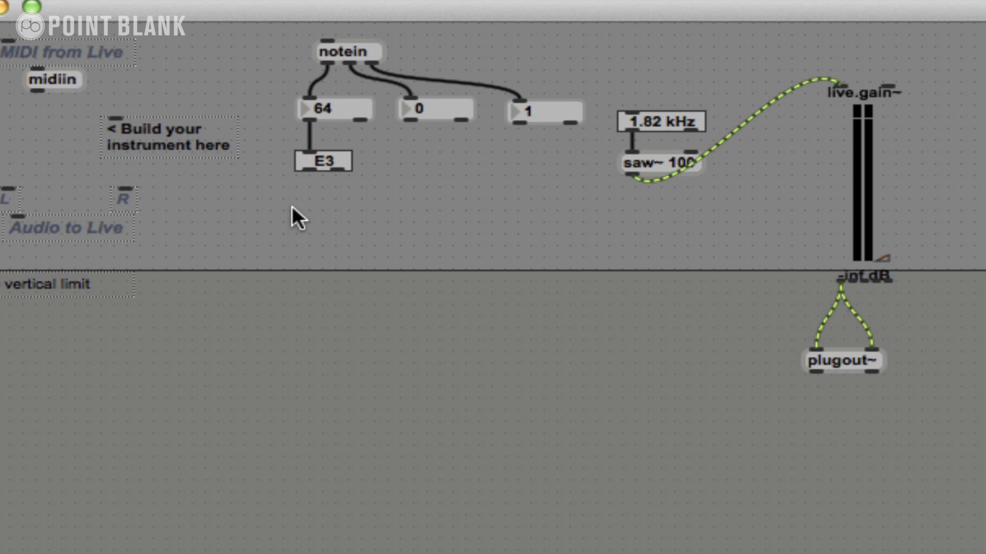
- Add an mtof object, wire the Pitch box's note into it, and lock the patch
text(n)
text(mto)
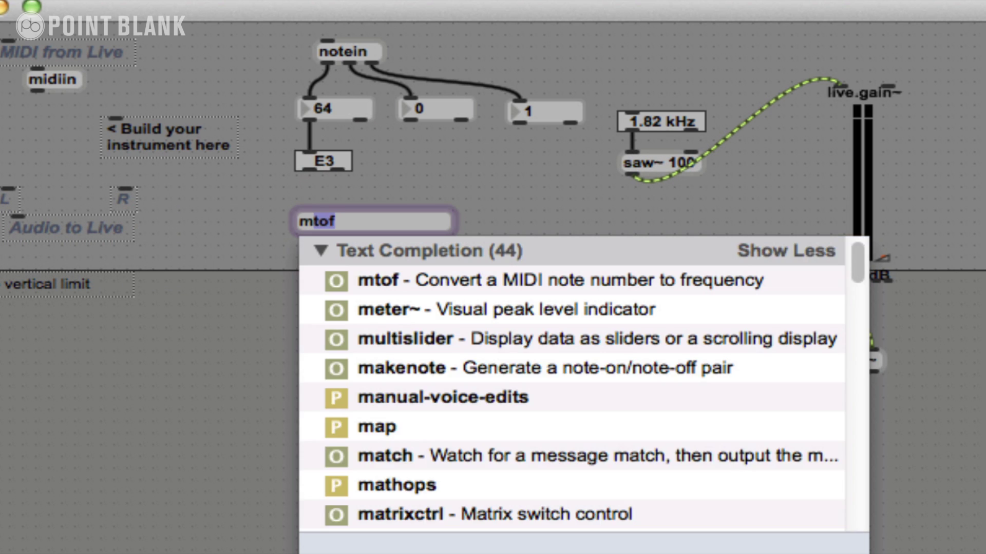
text(f)
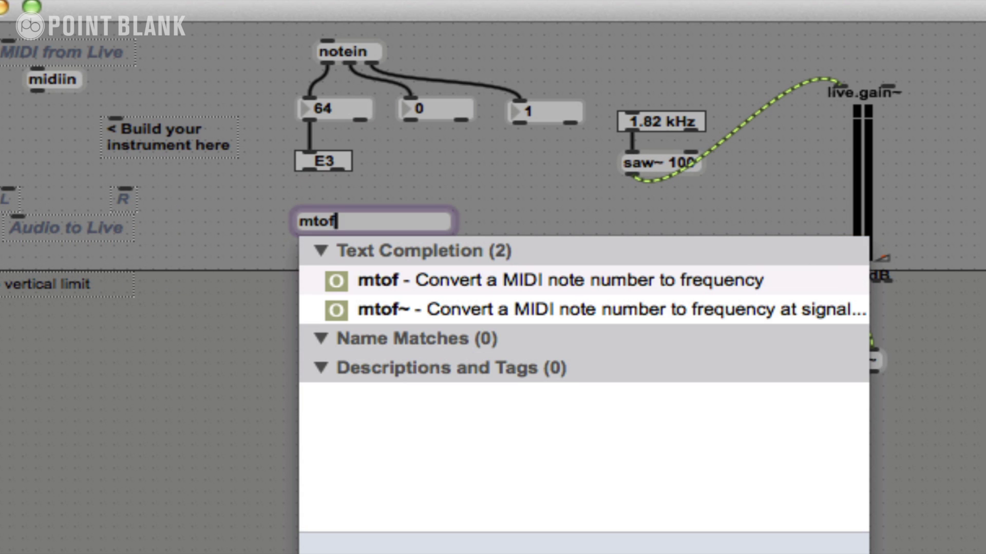
click(461, 176)
mouse_move(308, 170)
mouse_down()
mouse_move(304, 245)
mouse_move(587, 251)
mouse_move(594, 117)
mouse_move(587, 74)
mouse_move(635, 91)
mouse_move(636, 108)
mouse_up()
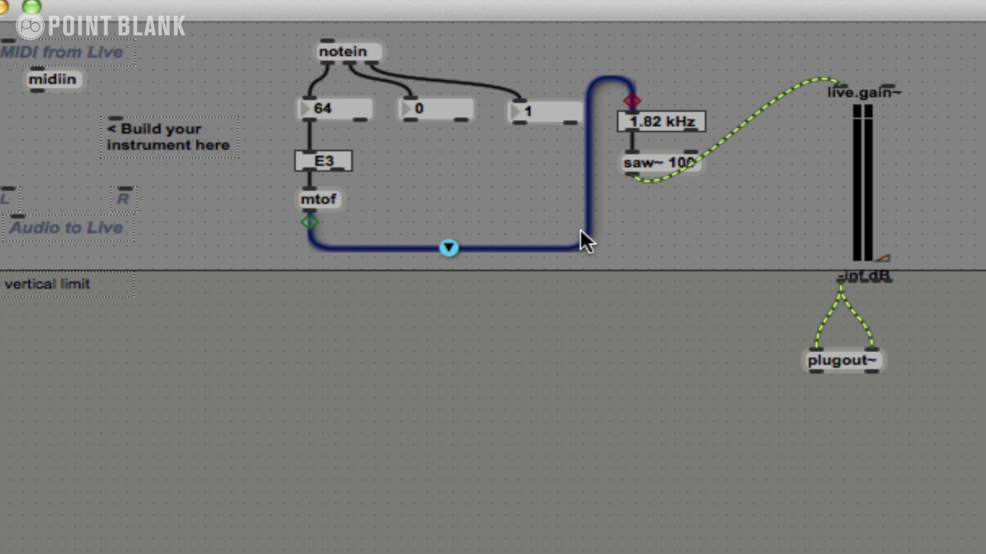
key(super+e)
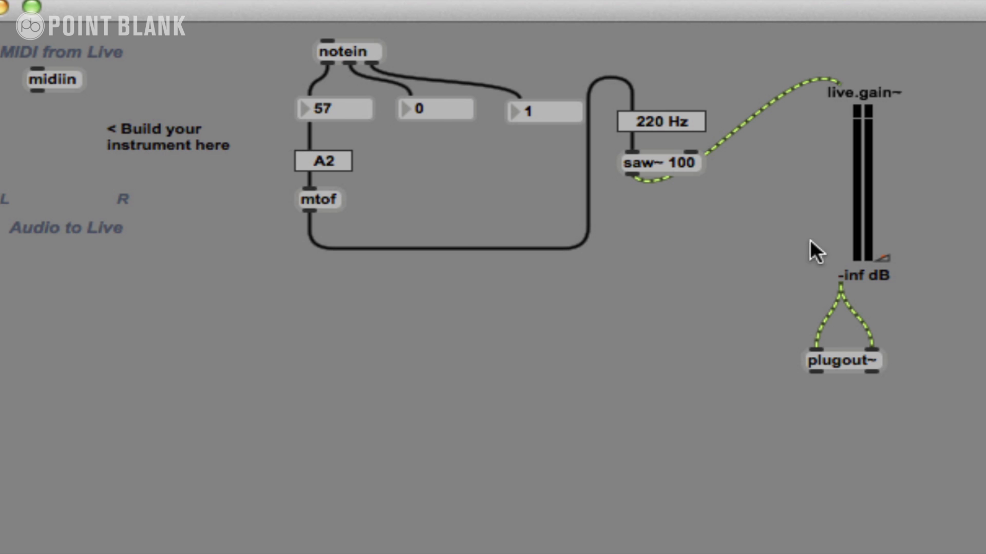
drag(880, 238, 882, 177)
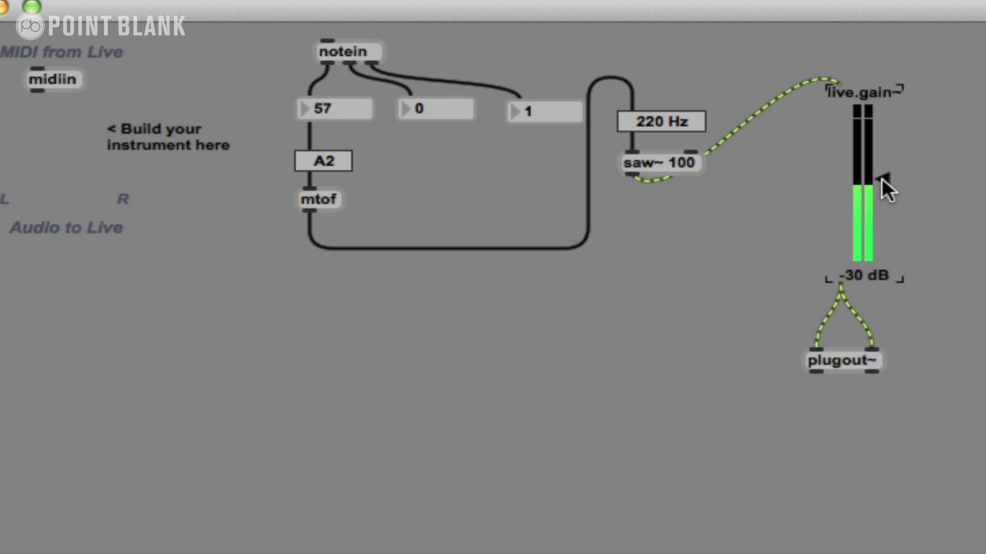
drag(882, 177, 917, 317)
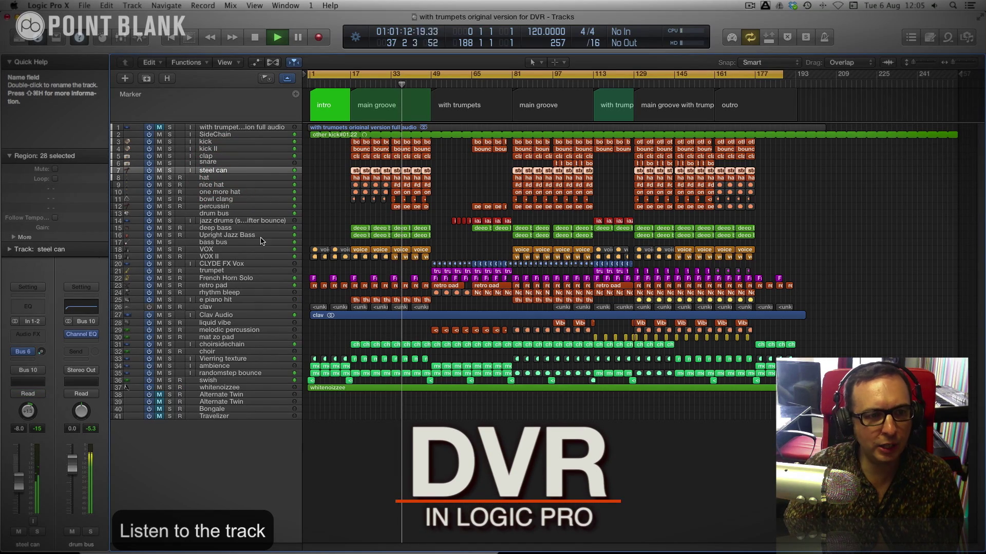
- Turn on Solo for track 7, steel can, in its track header
click(170, 170)
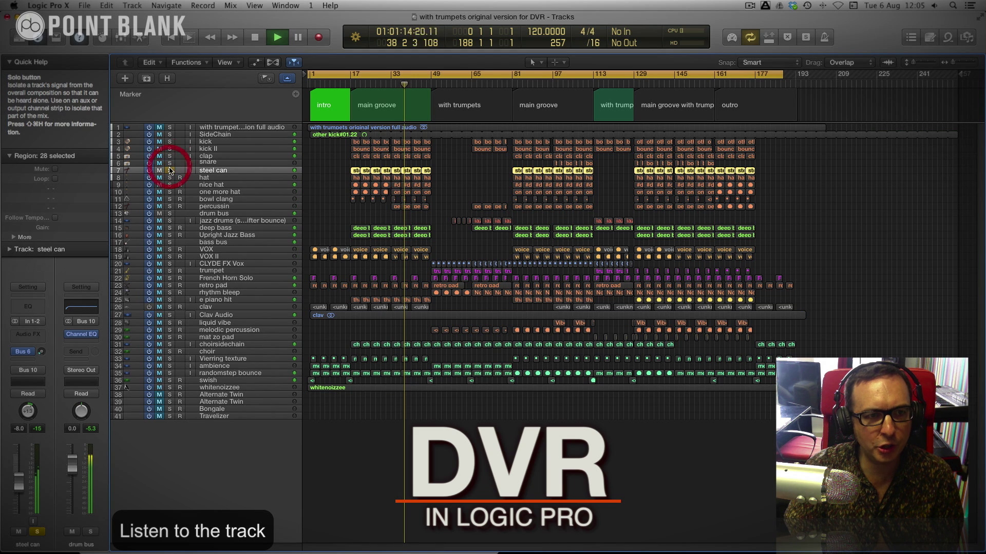